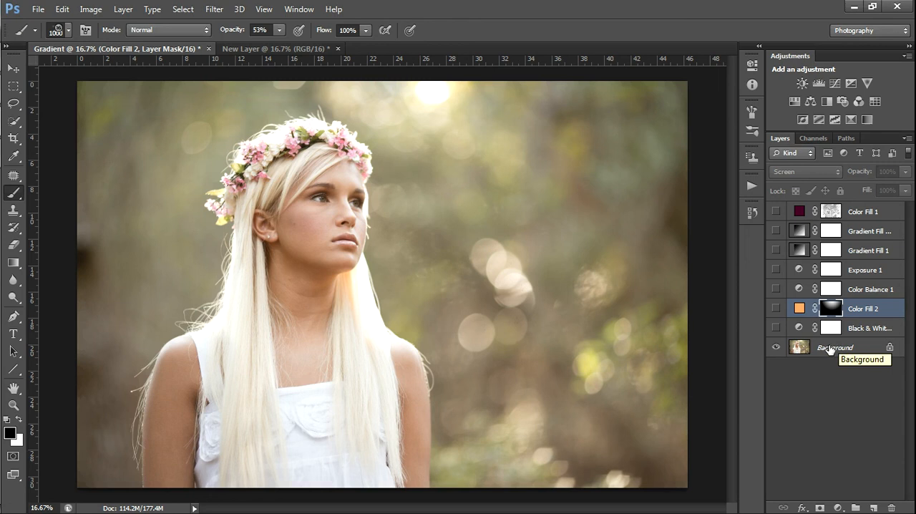
Turn on the Black & White adjustment layer above the Background and review its settings
click(830, 349)
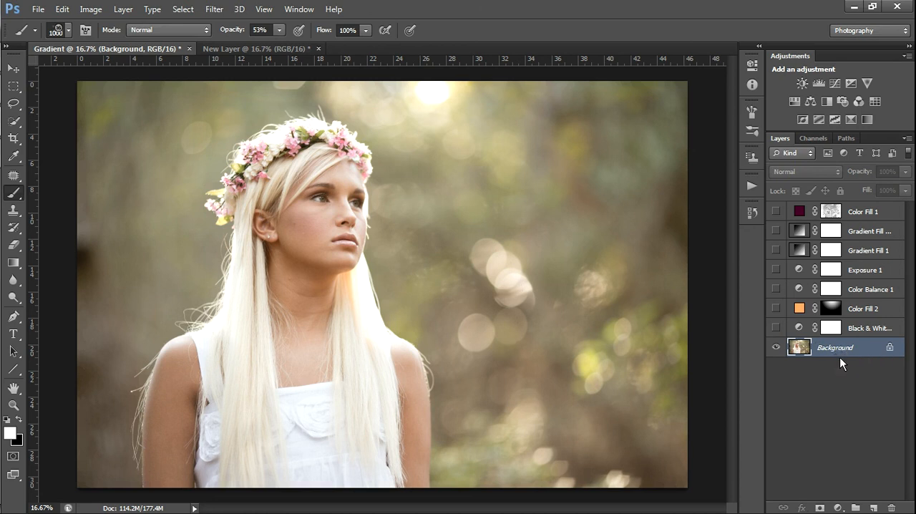
click(776, 328)
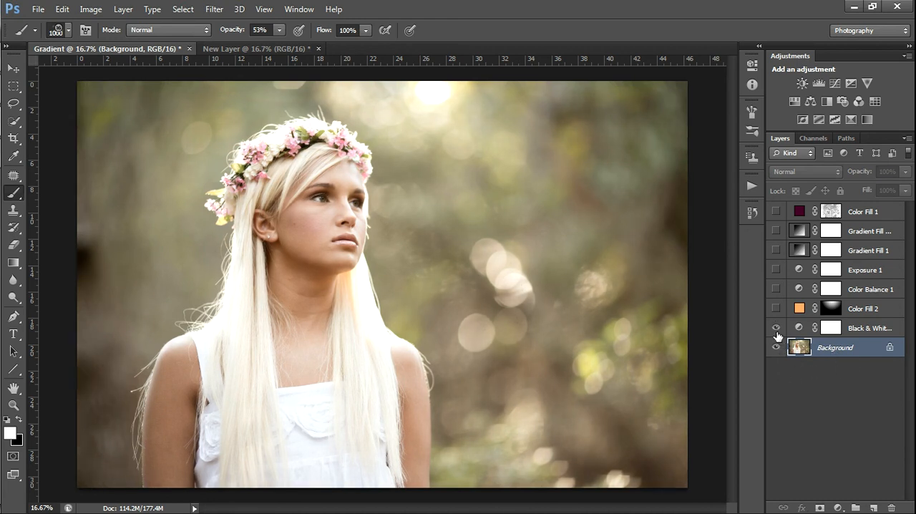
double_click(798, 329)
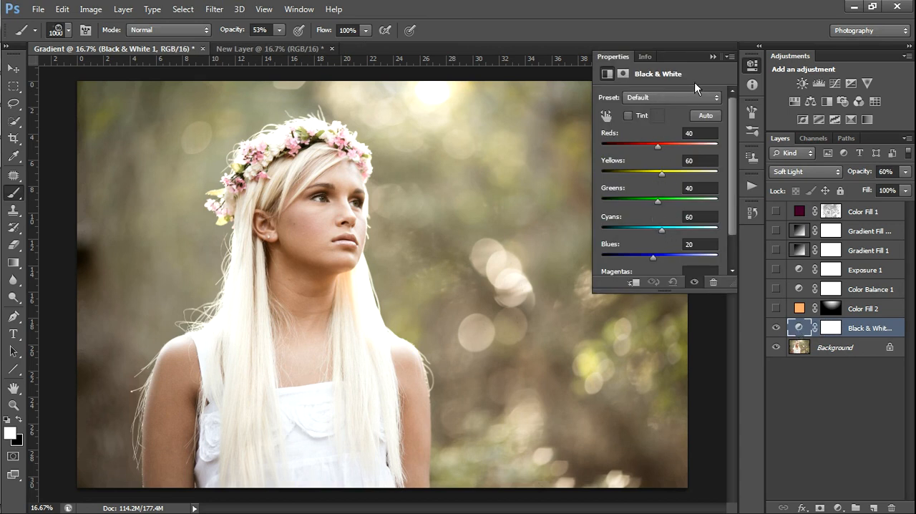
click(711, 56)
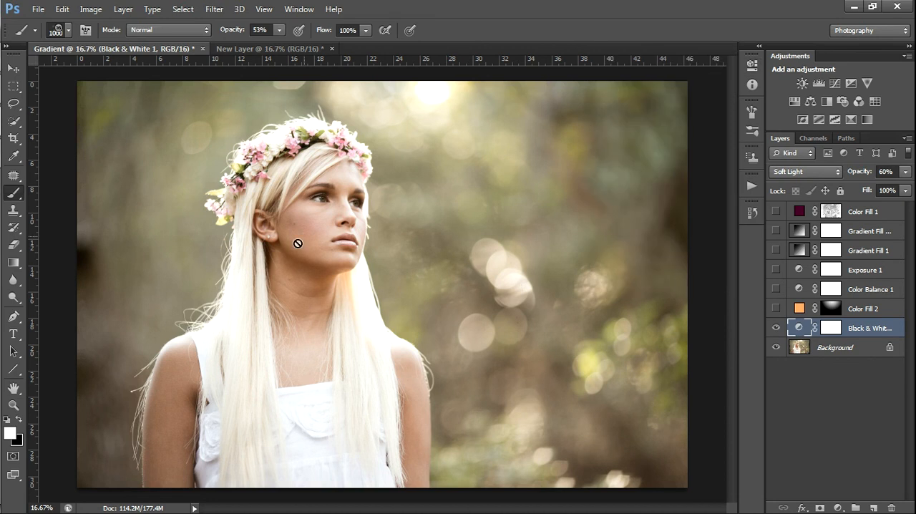
Compare the photo with and without the Black & White adjustment, leaving the layer visible
click(776, 328)
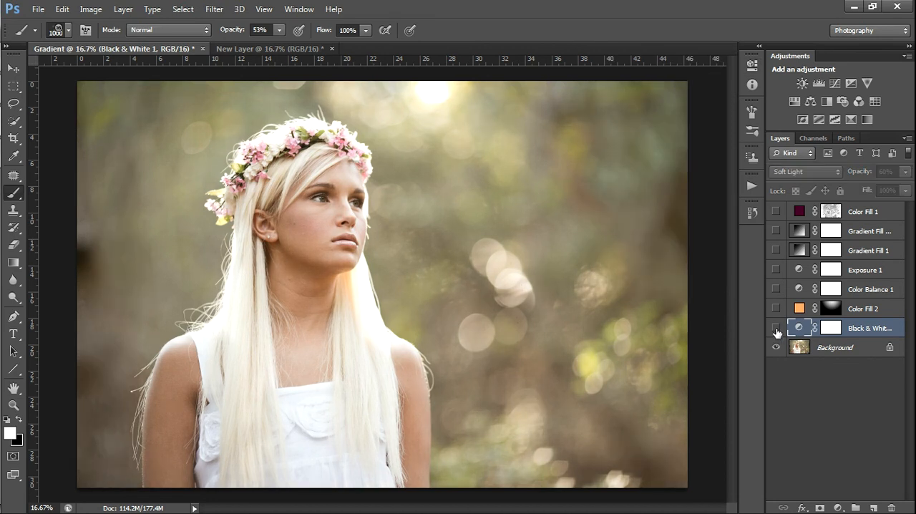
click(775, 328)
click(776, 328)
click(775, 328)
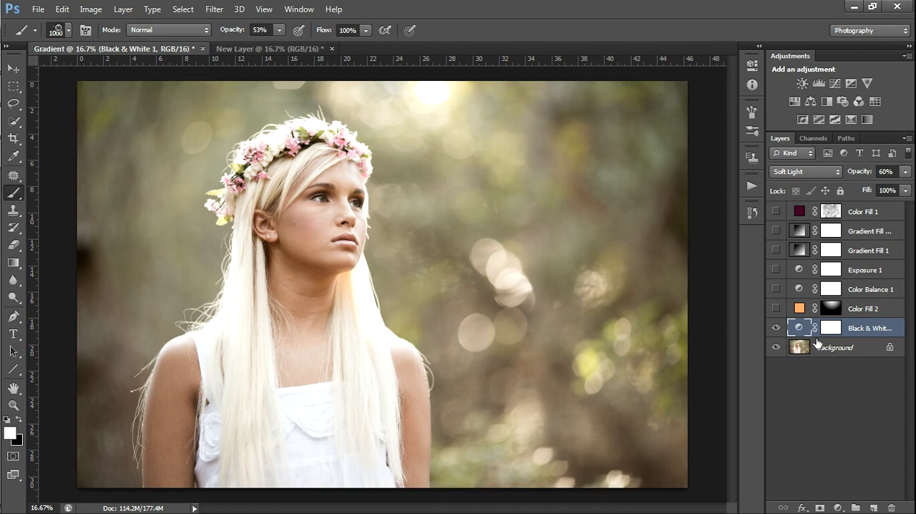
Select the Color Fill 2 layer and set up the Gradient tool with a radial gradient
click(798, 311)
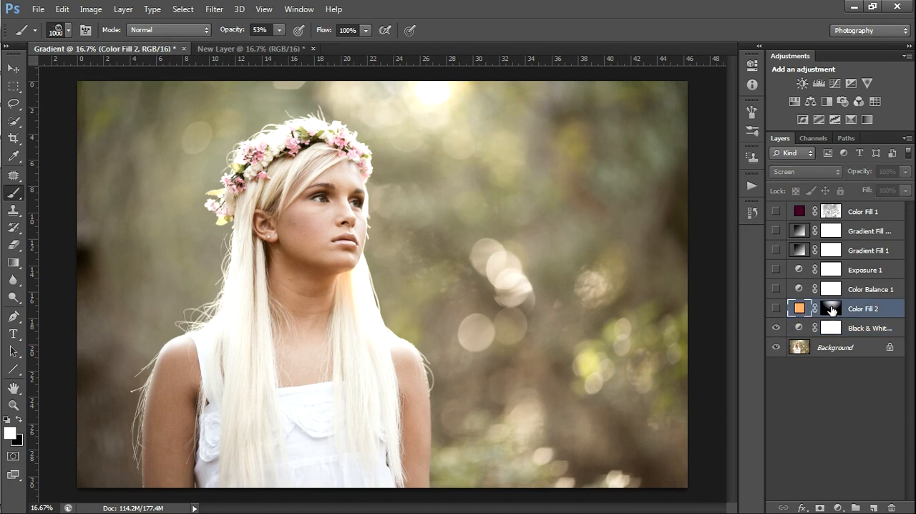
click(21, 263)
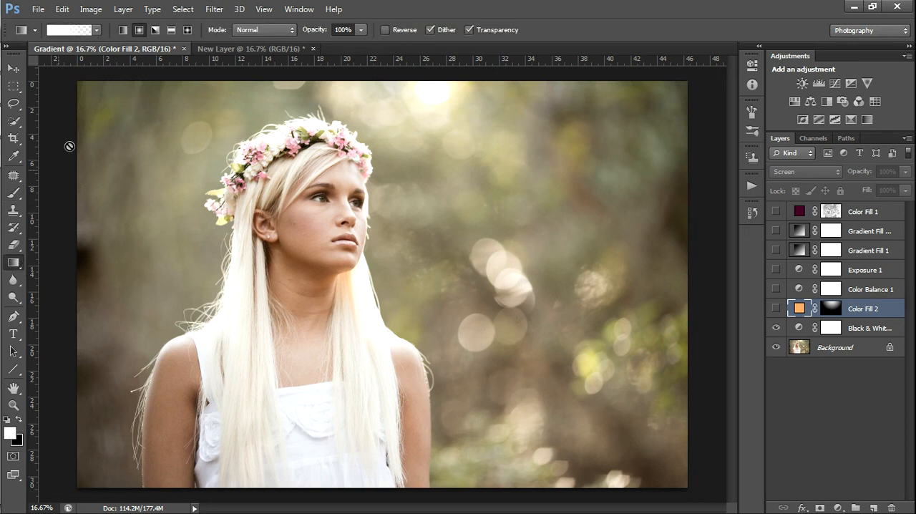
click(139, 30)
Review the orange fill colour of Color Fill 2 and make the layer visible
double_click(798, 309)
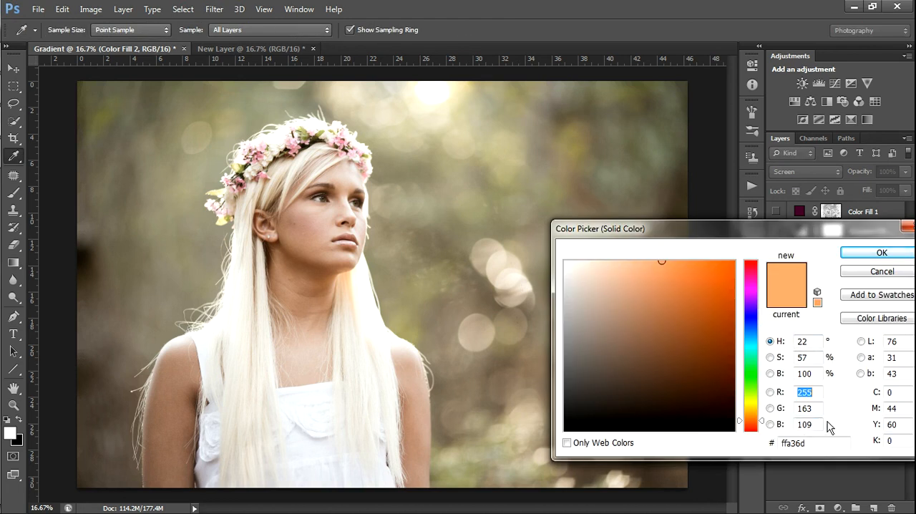
click(884, 255)
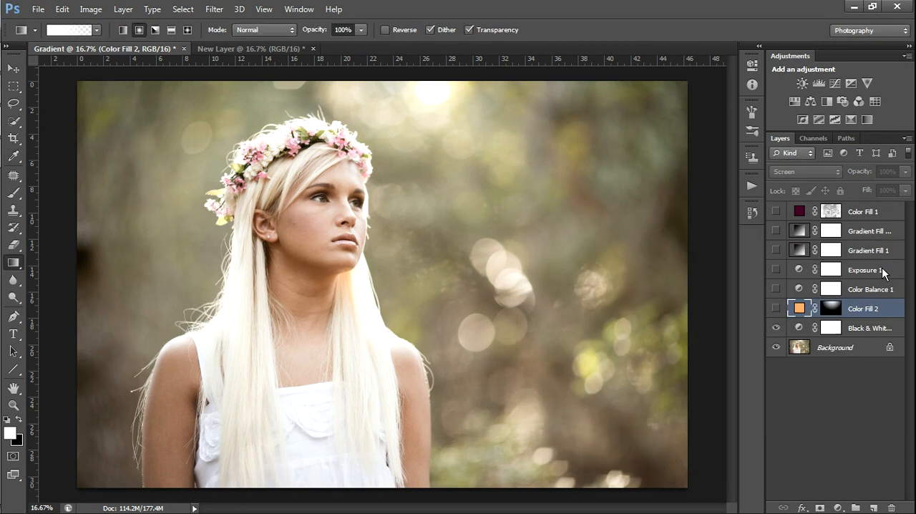
click(776, 308)
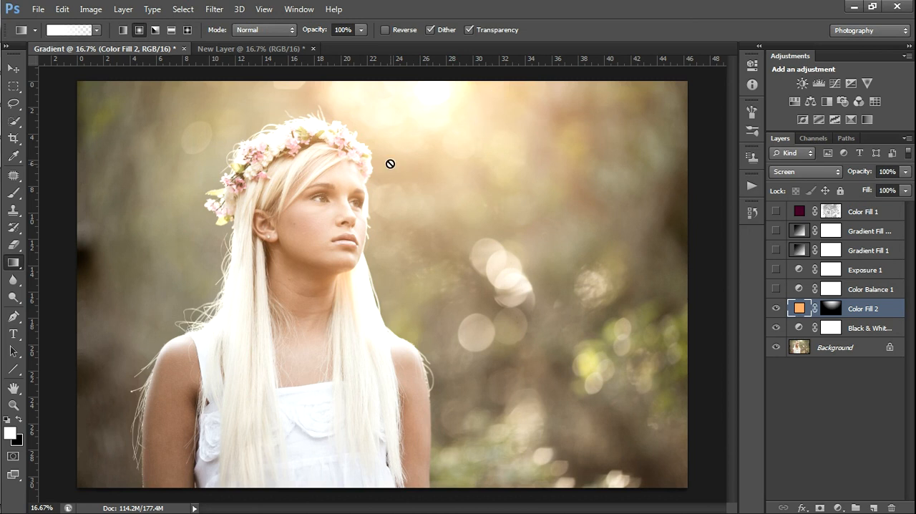
Turn on the Color Balance 1 layer and review its midtone settings
click(774, 289)
click(797, 289)
double_click(797, 288)
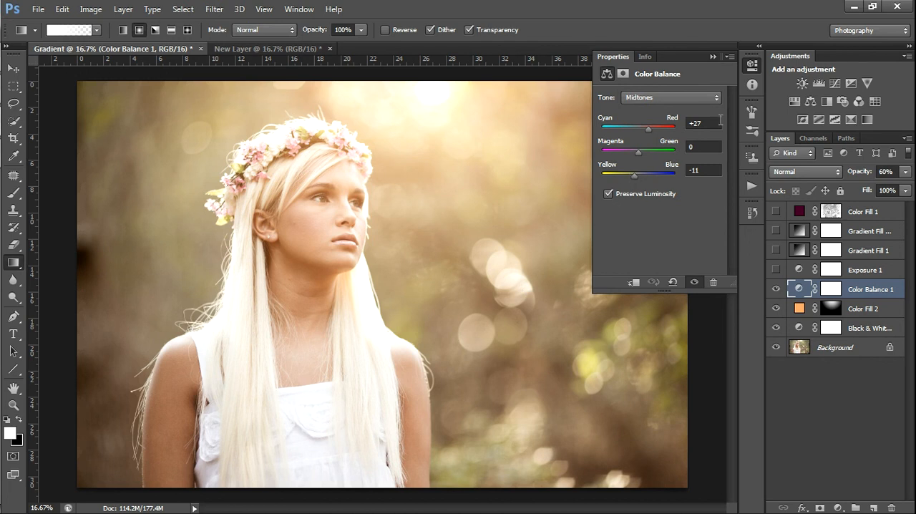
click(712, 57)
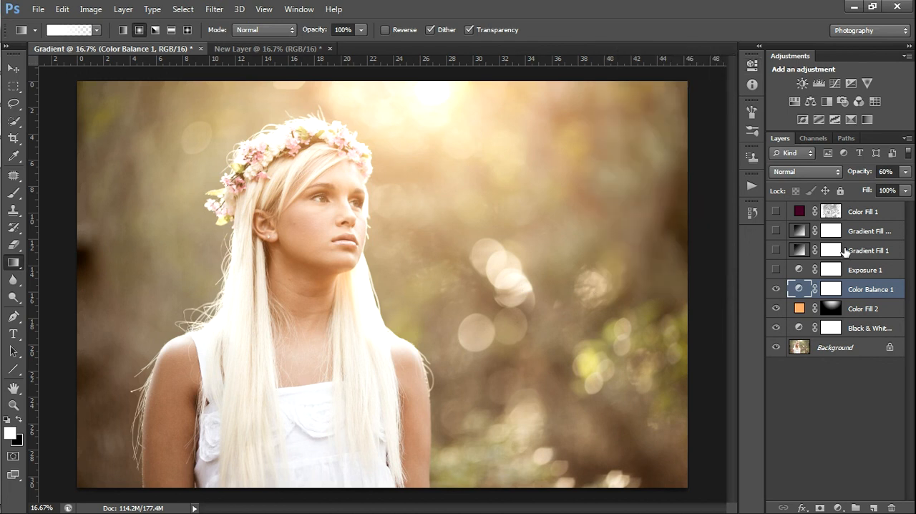
Turn on the Exposure 1 layer and open its settings
click(861, 272)
click(775, 270)
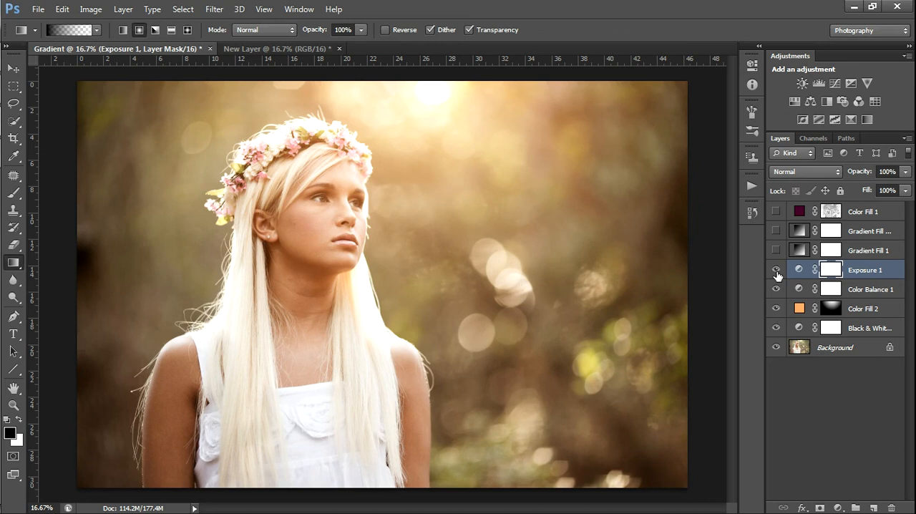
double_click(799, 269)
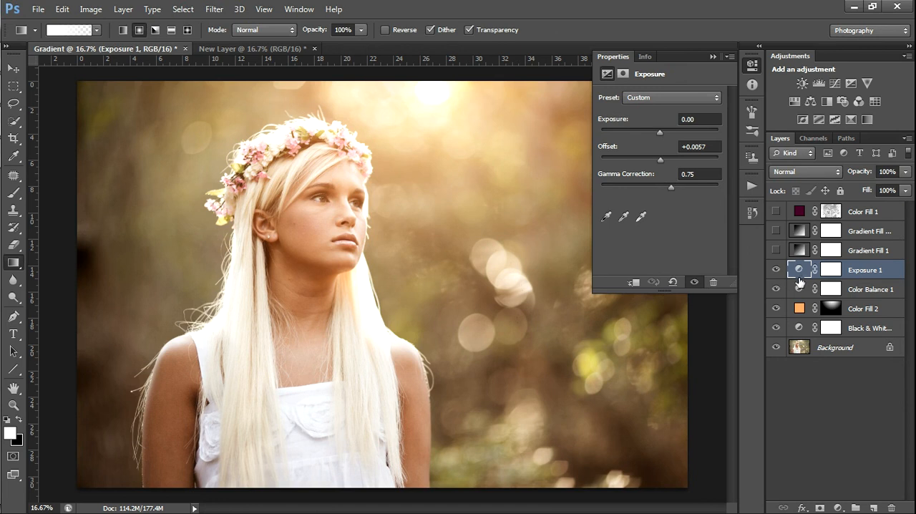
Compare the photo with and without the Exposure 1 layer and examine its Offset setting
click(776, 270)
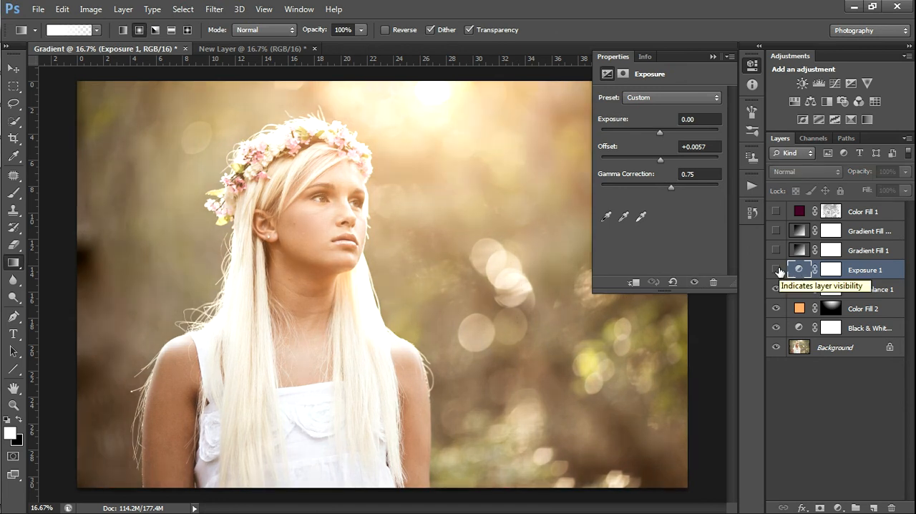
click(776, 270)
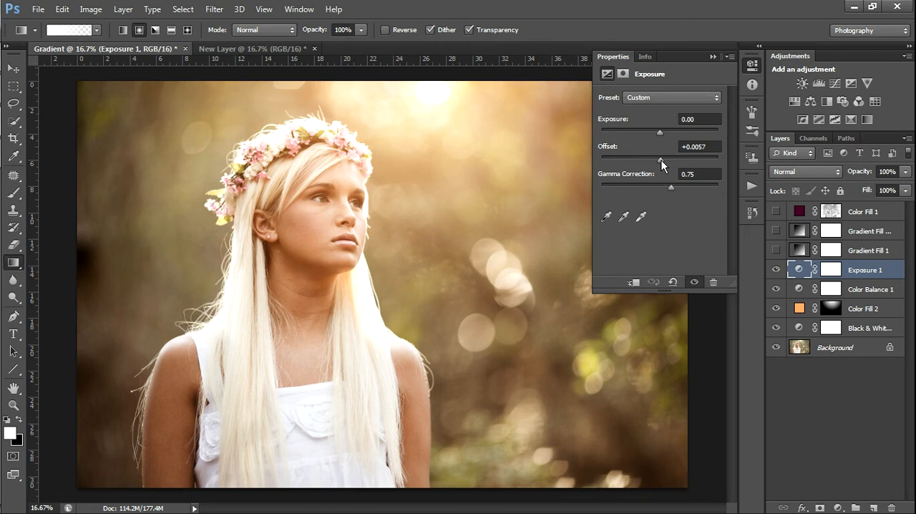
drag(676, 159, 659, 160)
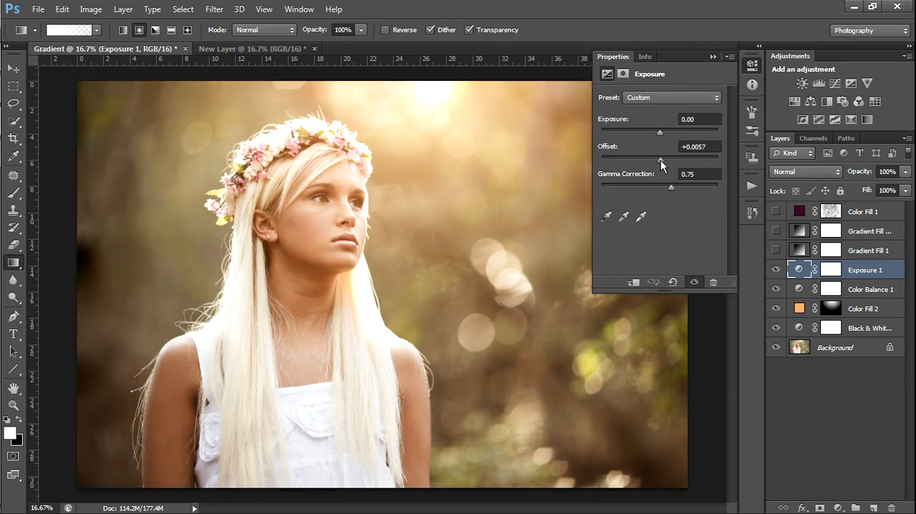
click(750, 214)
click(746, 218)
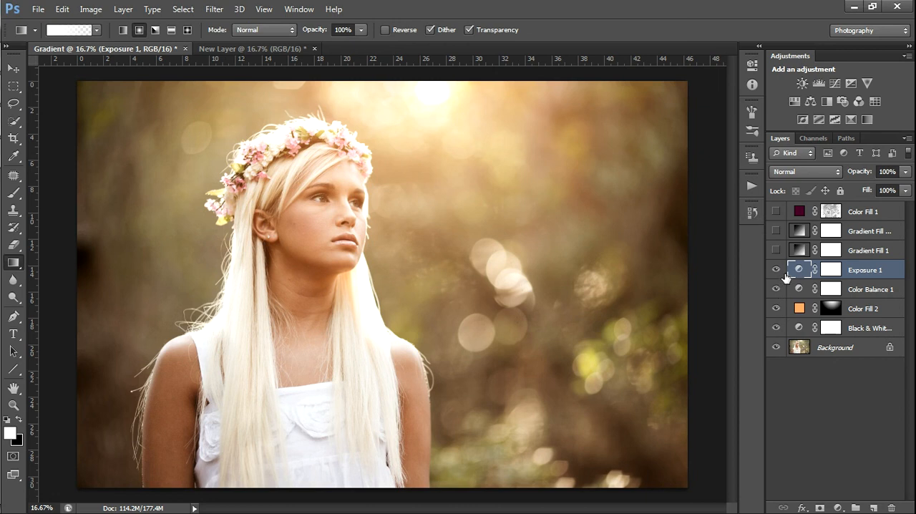
Turn on the Gradient Fill 1 layer and compare the photo with and without it
click(803, 258)
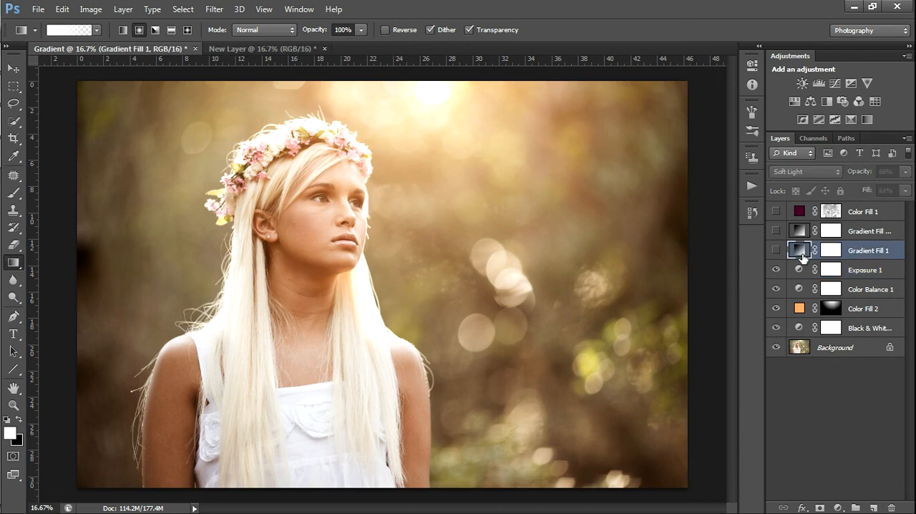
click(775, 250)
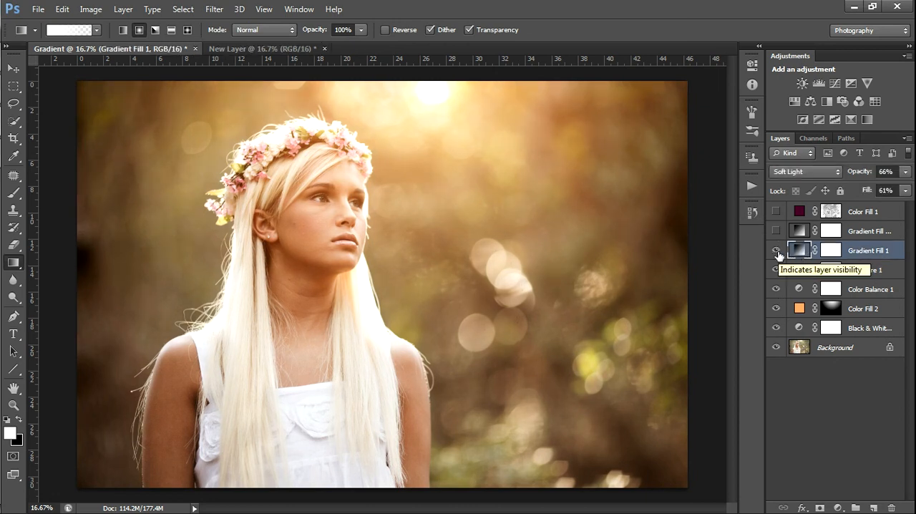
click(776, 251)
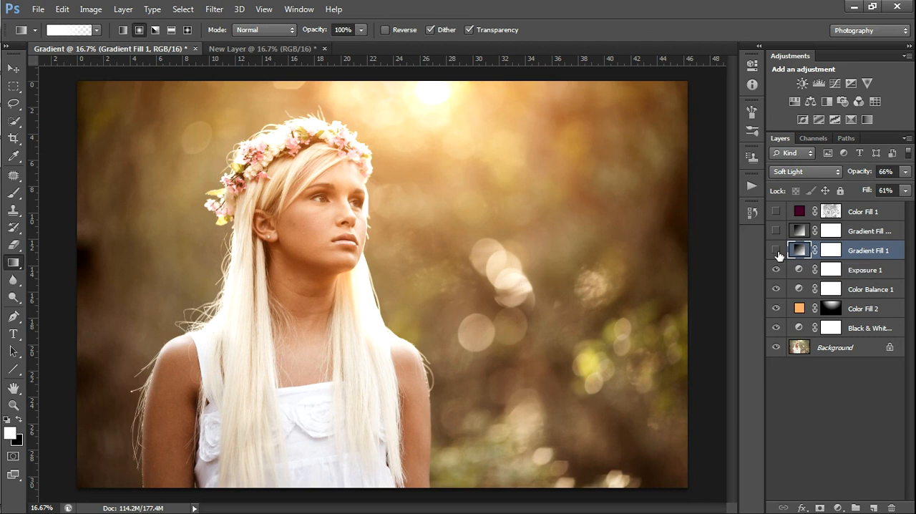
click(776, 251)
Set the angle of the Gradient Fill 1 linear gradient to -90° and review its scale
double_click(798, 251)
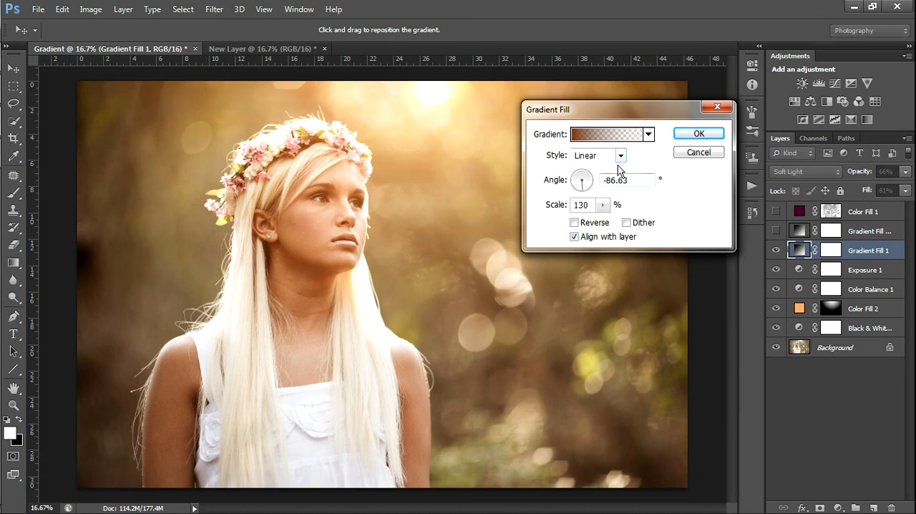
mouse_move(582, 190)
mouse_down()
mouse_move(585, 174)
mouse_move(583, 201)
mouse_up()
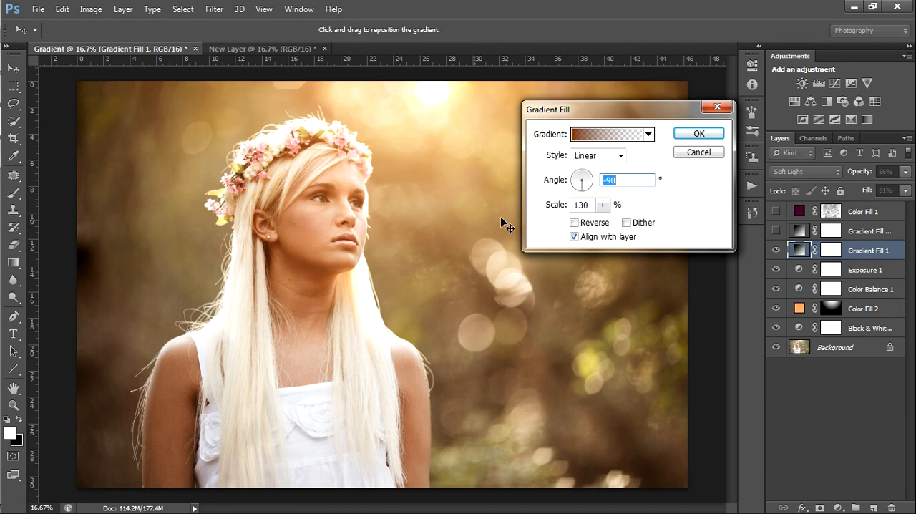
click(602, 206)
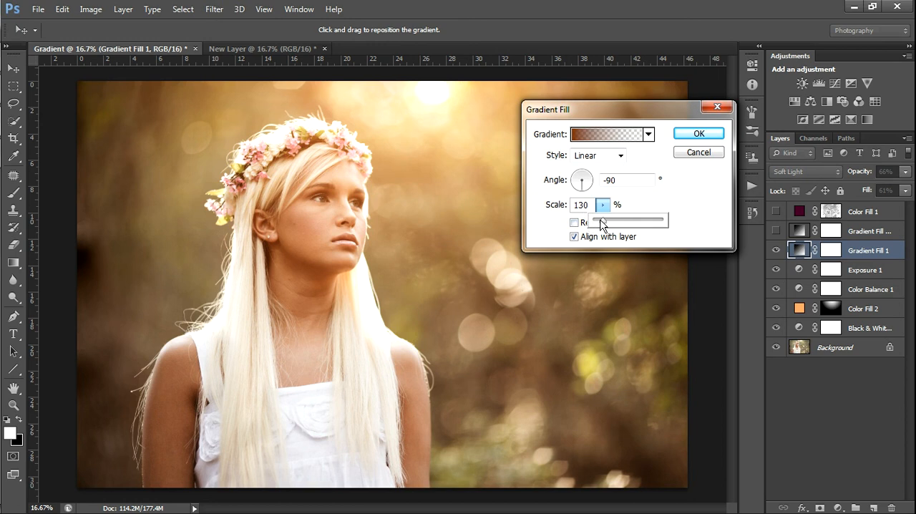
click(694, 137)
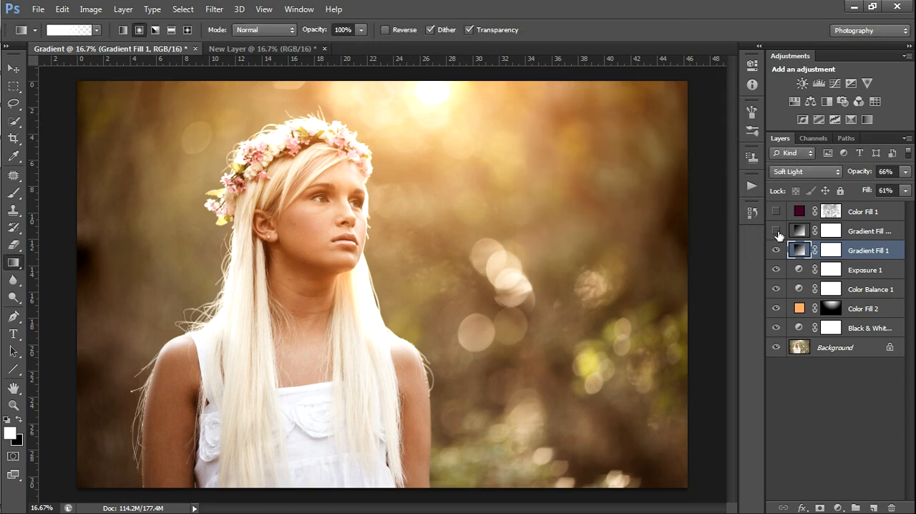
Turn on the Gradient Fill 1 copy layer and review its gradient settings
click(776, 231)
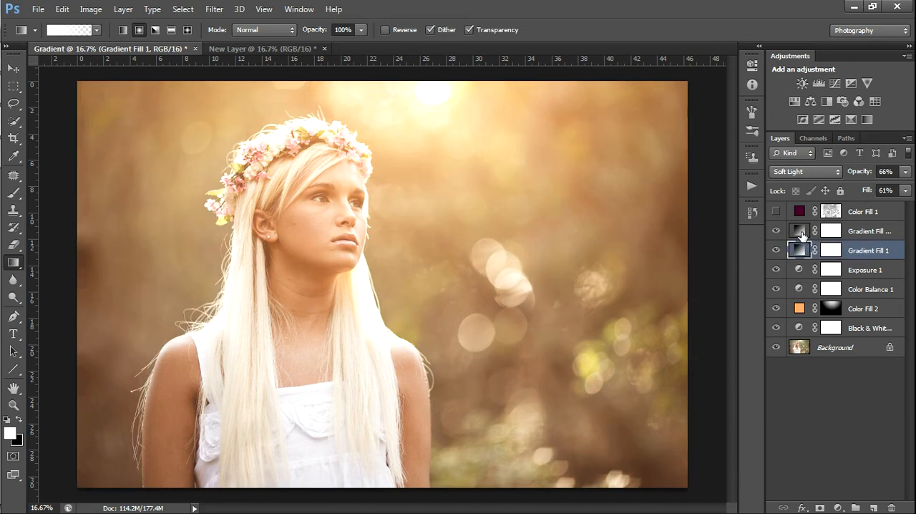
click(802, 234)
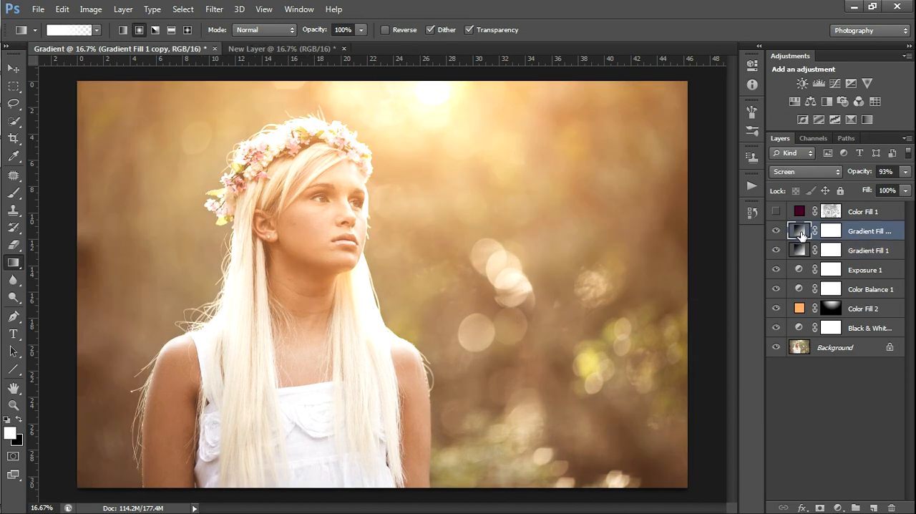
double_click(799, 230)
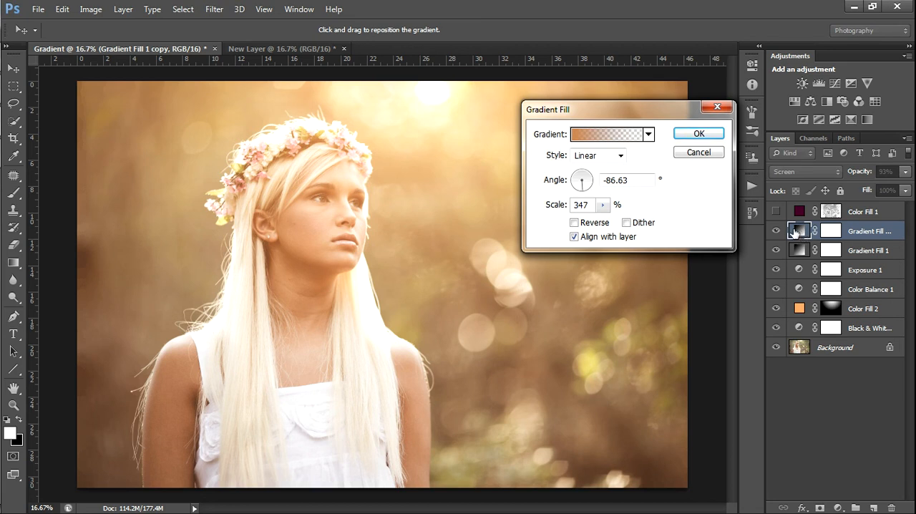
click(692, 135)
Compare the photo with and without the Gradient Fill 1 copy layer, leaving it visible and selected
click(777, 231)
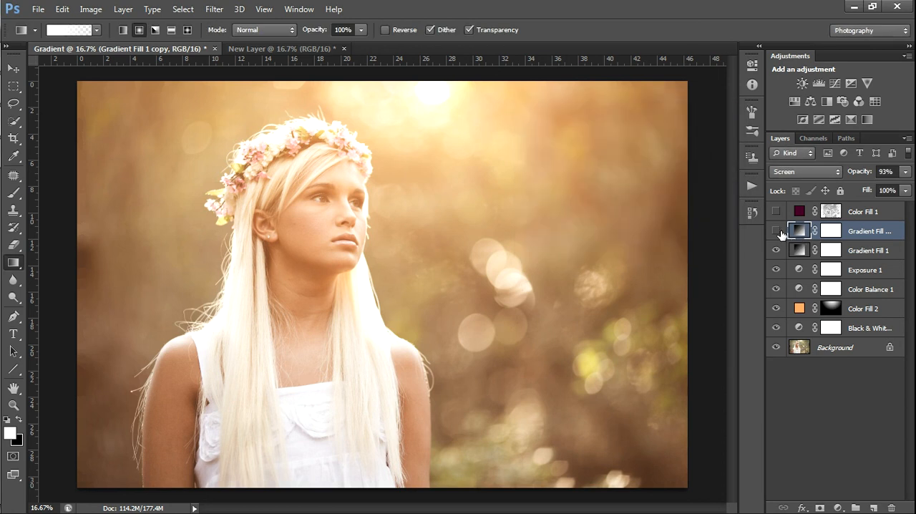
click(799, 250)
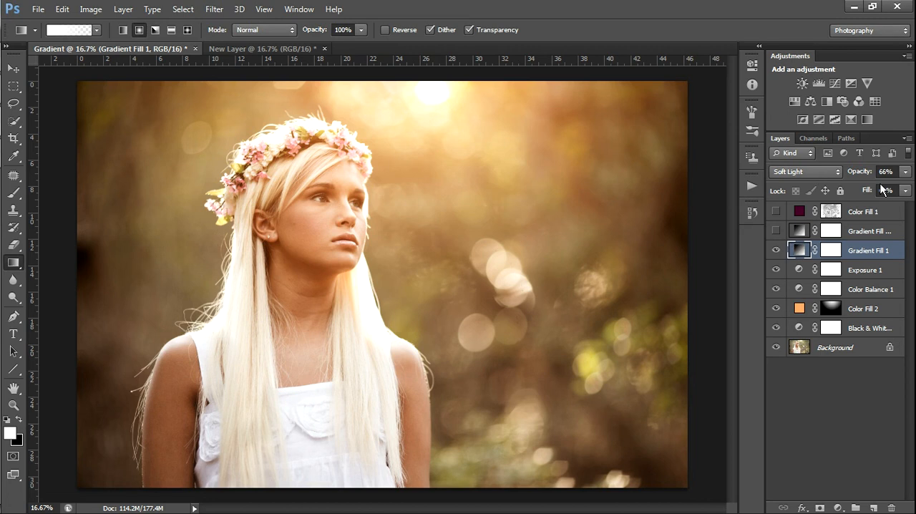
click(775, 230)
click(857, 232)
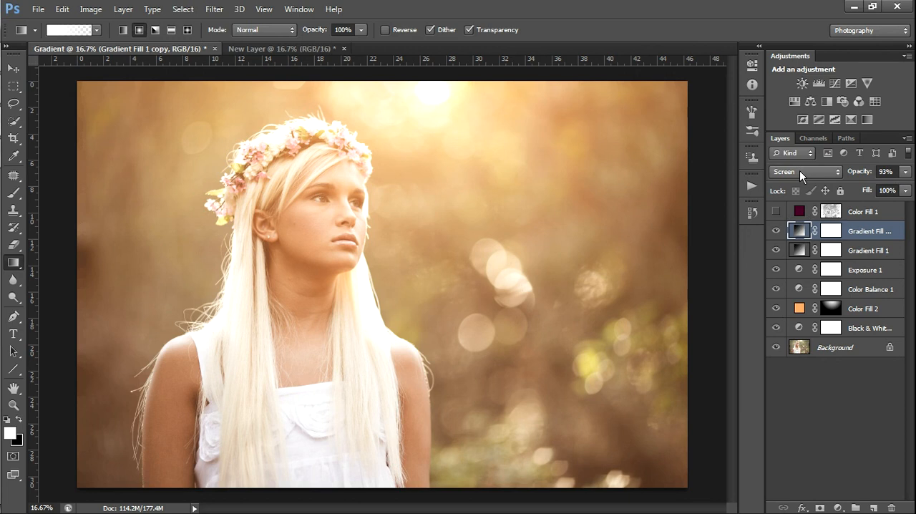
Turn on the Color Fill 1 layer and review its dark magenta fill colour
click(775, 211)
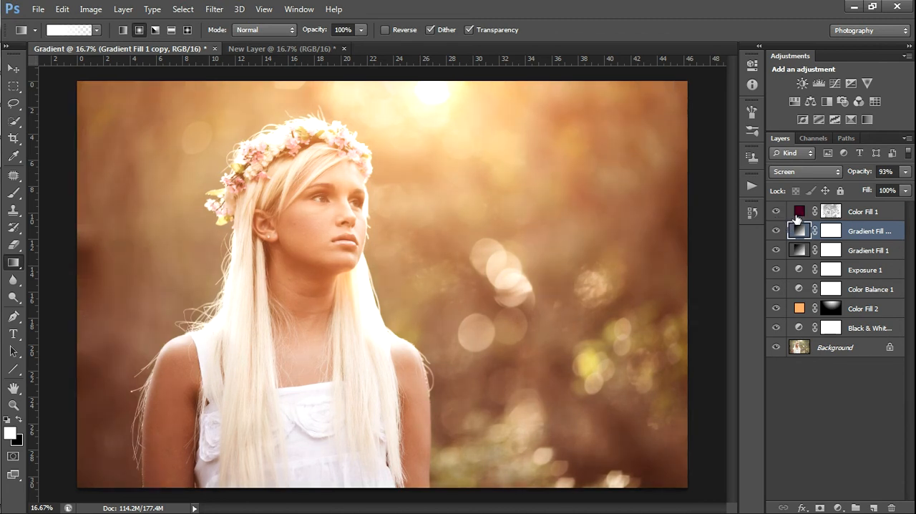
double_click(799, 212)
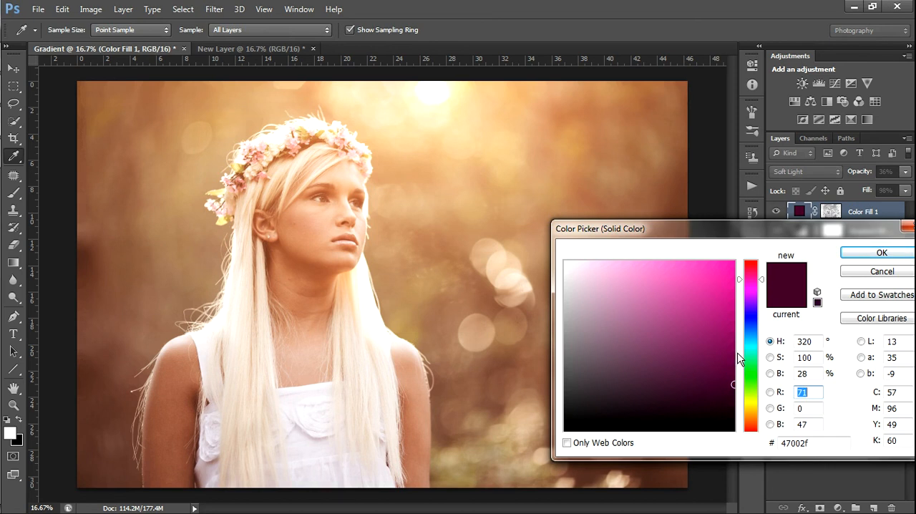
click(852, 254)
key(g)
Add a Solid Color fill layer in dark red #7f0505 above the Color Fill 1 layer
click(837, 507)
click(823, 215)
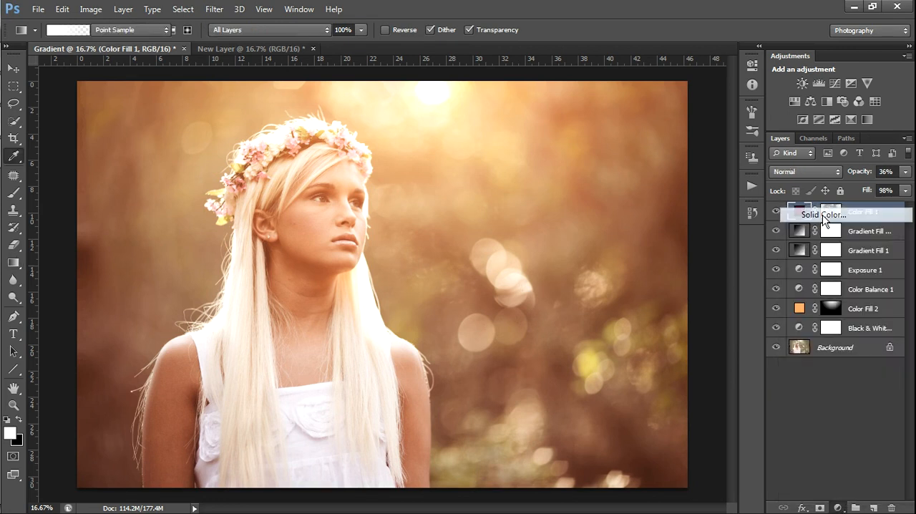
click(727, 346)
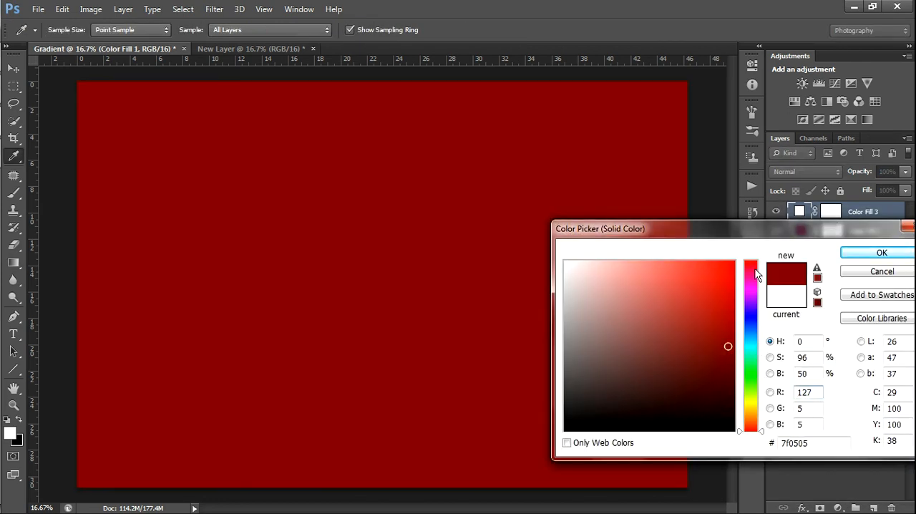
click(862, 254)
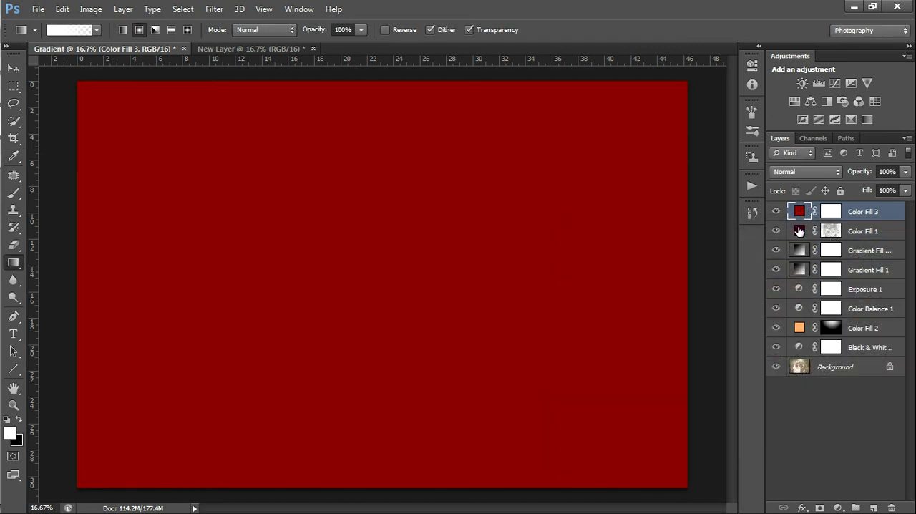
Try the dark red fill layer in Soft Light mode at 59% opacity, and delete that layer
click(878, 233)
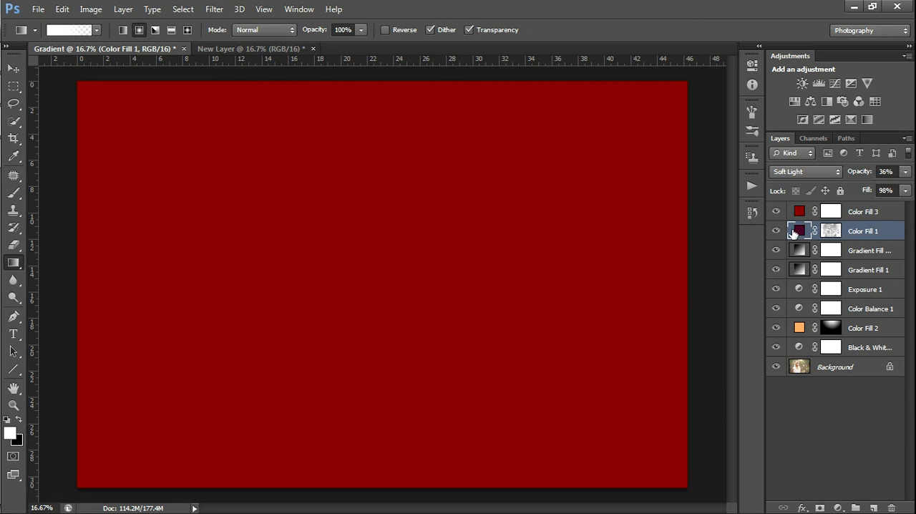
click(799, 214)
click(820, 171)
click(810, 178)
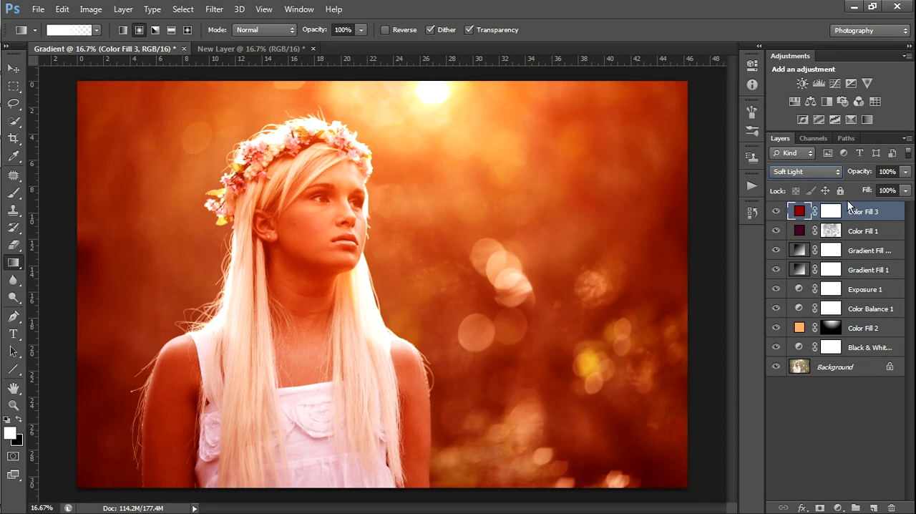
mouse_move(859, 174)
mouse_down()
mouse_move(837, 180)
mouse_move(887, 179)
mouse_move(864, 185)
mouse_up()
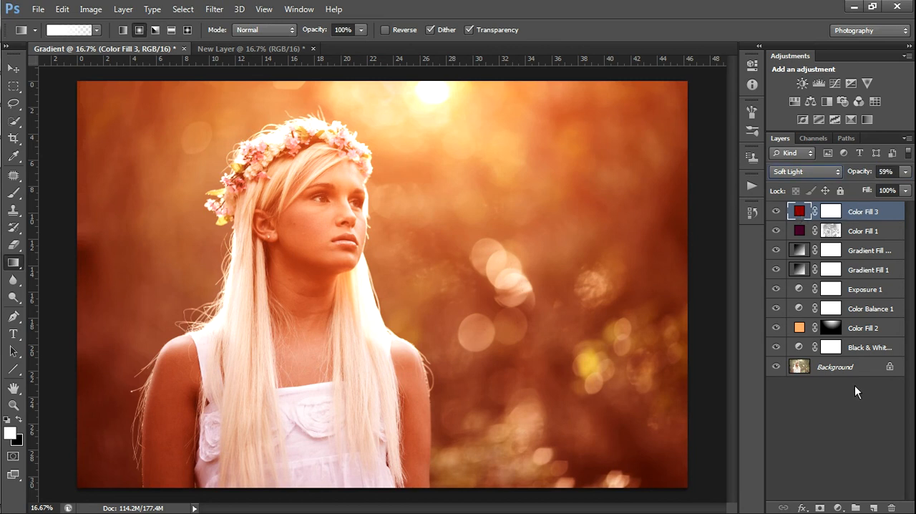
click(892, 507)
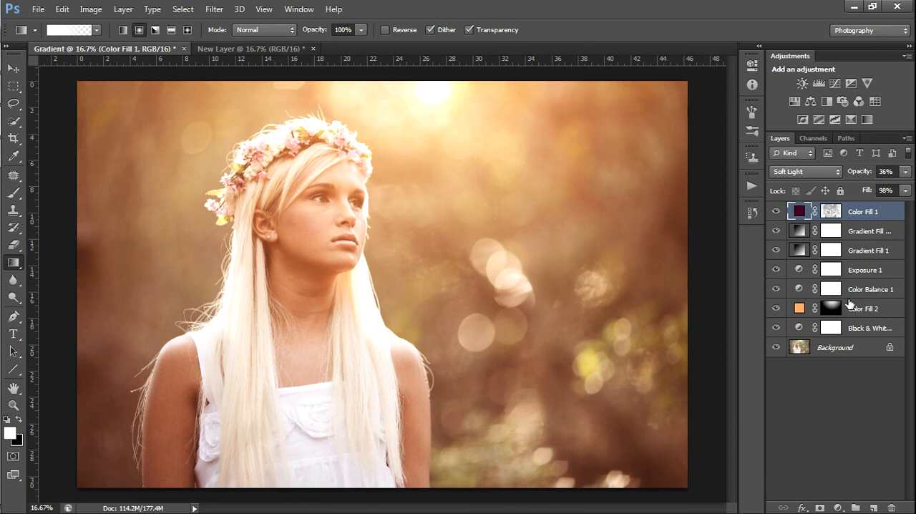
Examine the Color Fill 1 layer mask on its own and return to the normal photo view
alt+click(834, 216)
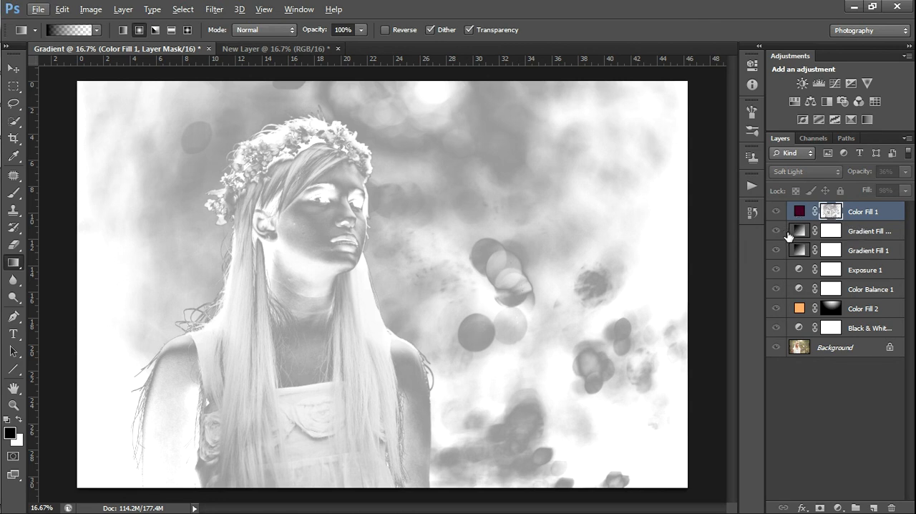
alt+click(831, 216)
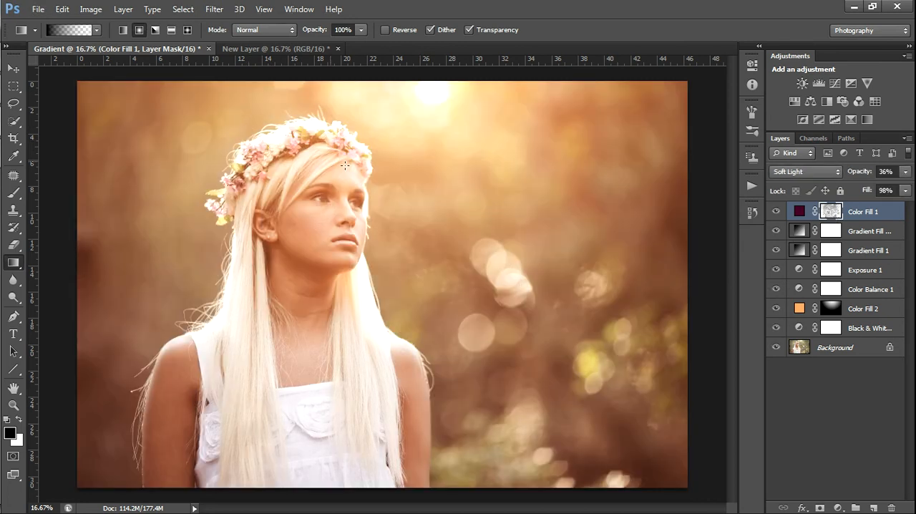
click(824, 348)
key(ctrl+a)
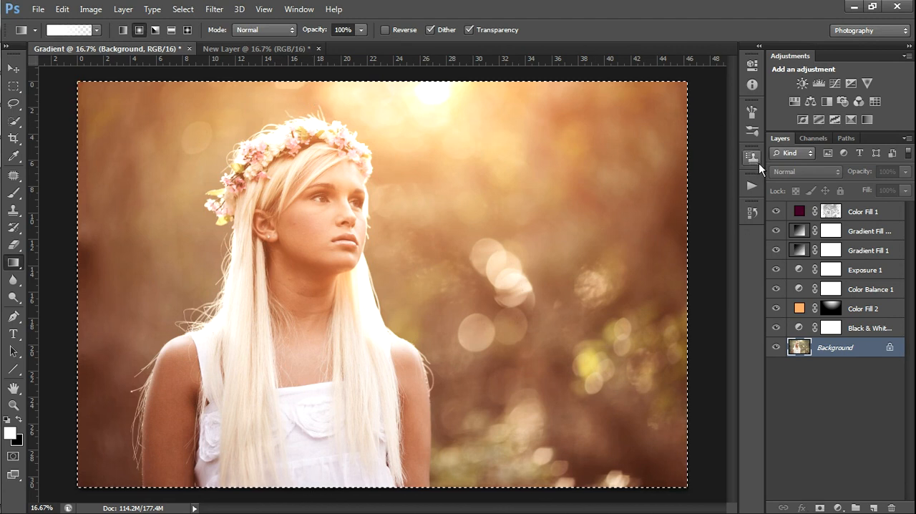
key(ctrl+d)
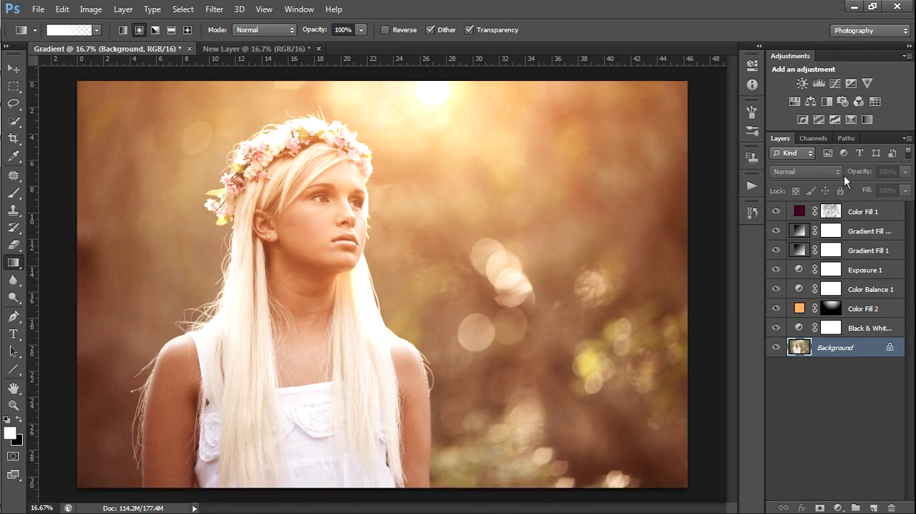
Hide the Color Fill 1 layer and add a Solid Color fill layer in dark maroon above it
click(869, 213)
click(775, 212)
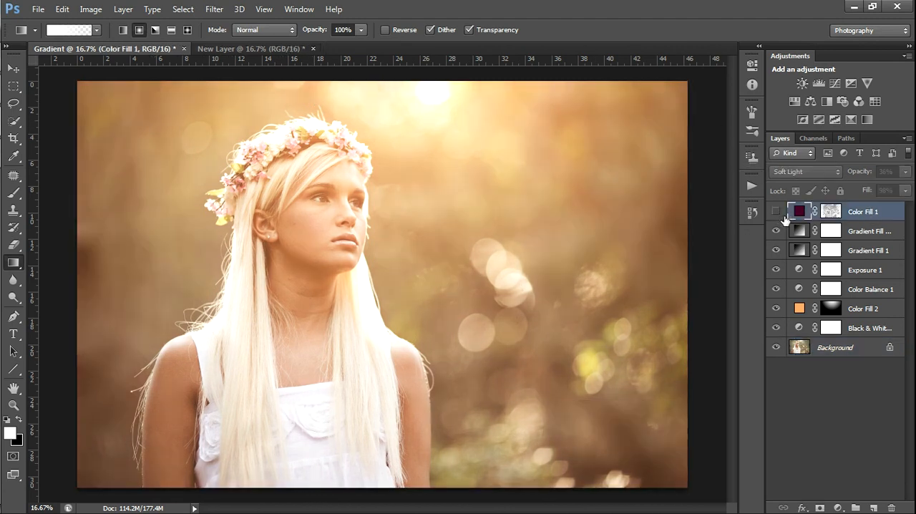
click(837, 507)
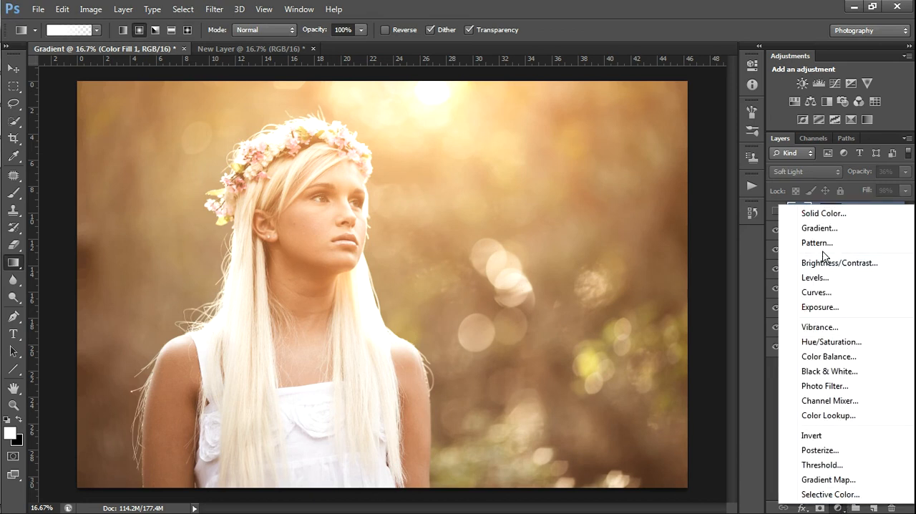
click(809, 211)
drag(716, 343, 737, 363)
drag(755, 295, 755, 278)
drag(732, 351, 731, 374)
click(850, 256)
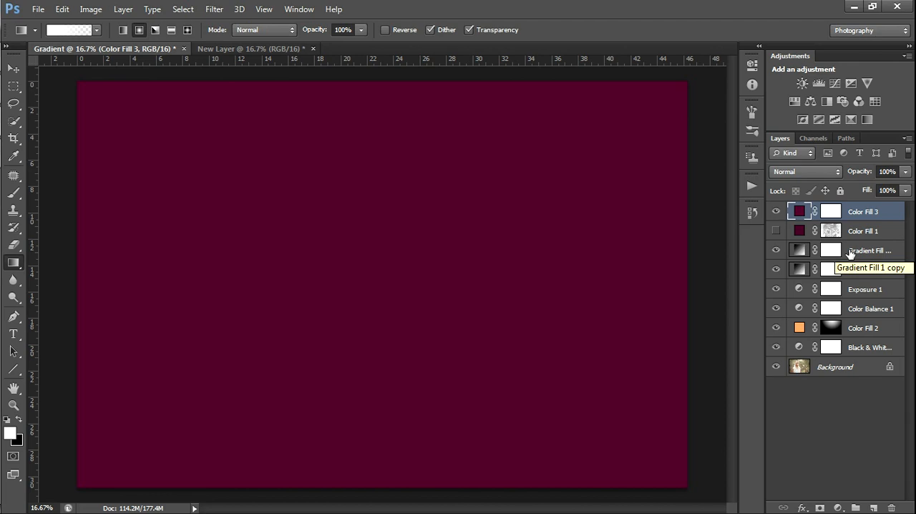
Hide the new maroon fill and make a Color Range selection at fuzziness 200, sampled from the dark background beside the woman
click(776, 211)
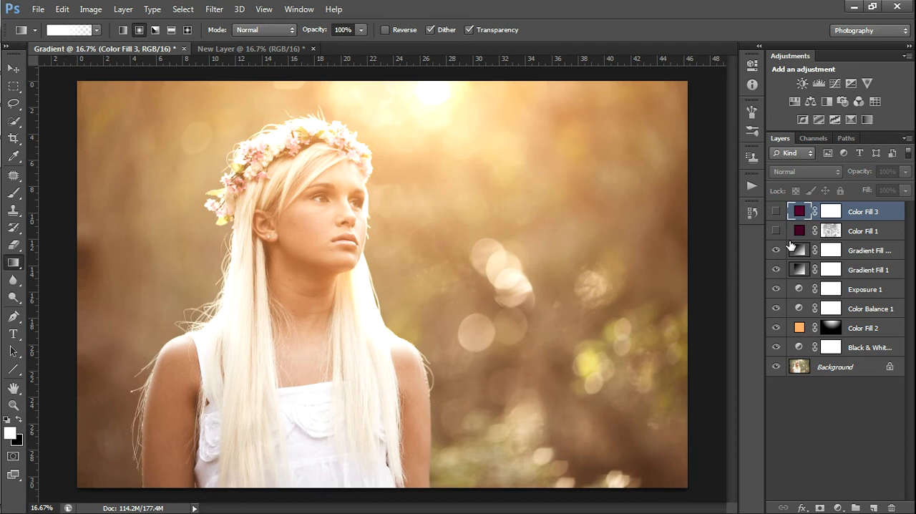
key(ctrl+a)
click(182, 9)
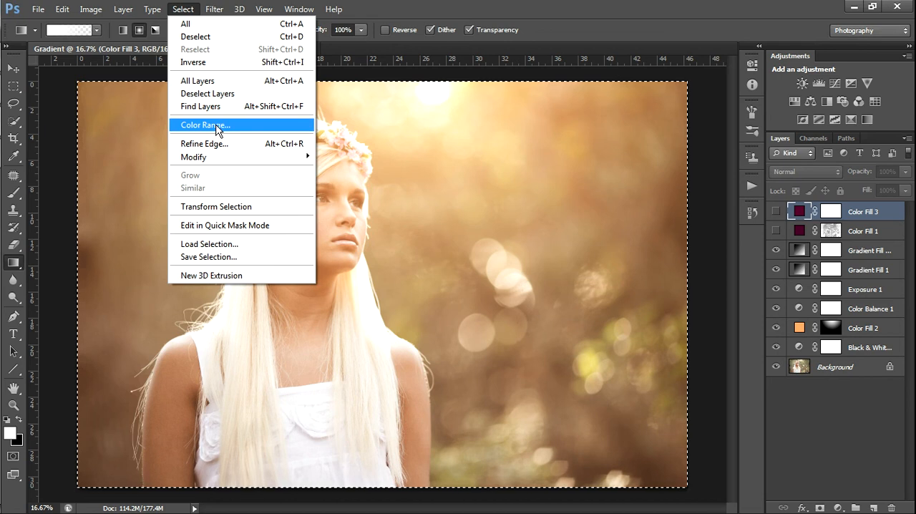
click(215, 124)
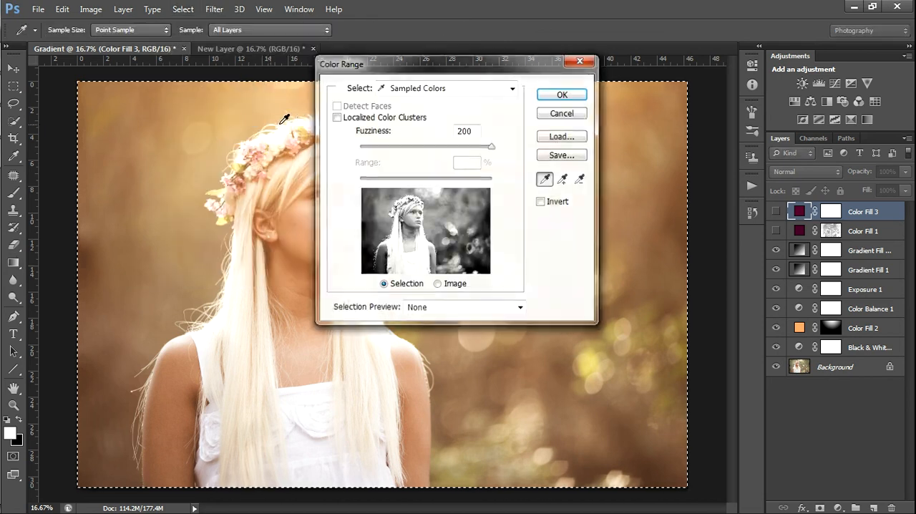
click(369, 253)
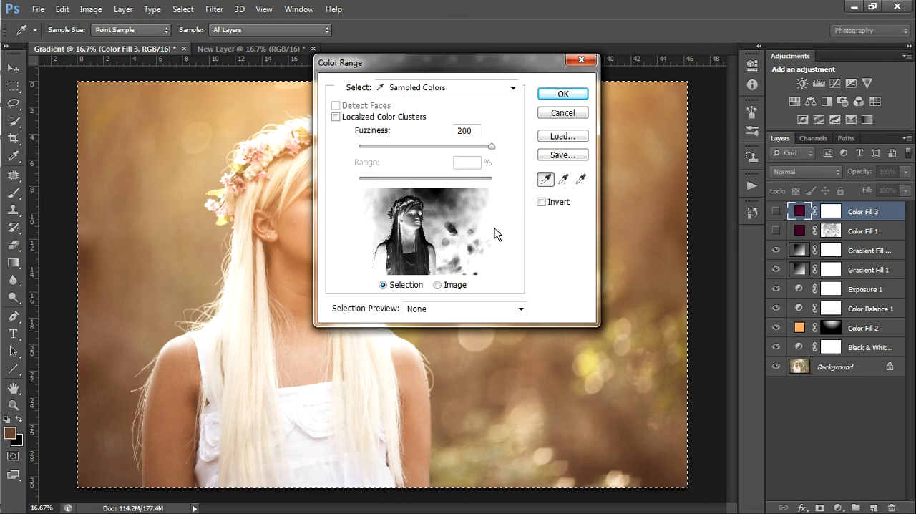
click(555, 98)
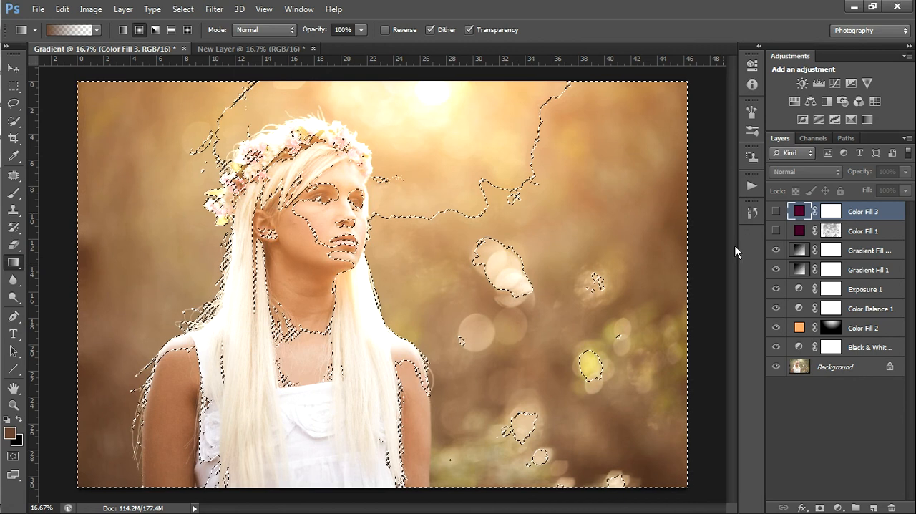
Show the Color Fill 3 layer again and set its blend mode to Soft Light, matching Color Fill 1
click(775, 211)
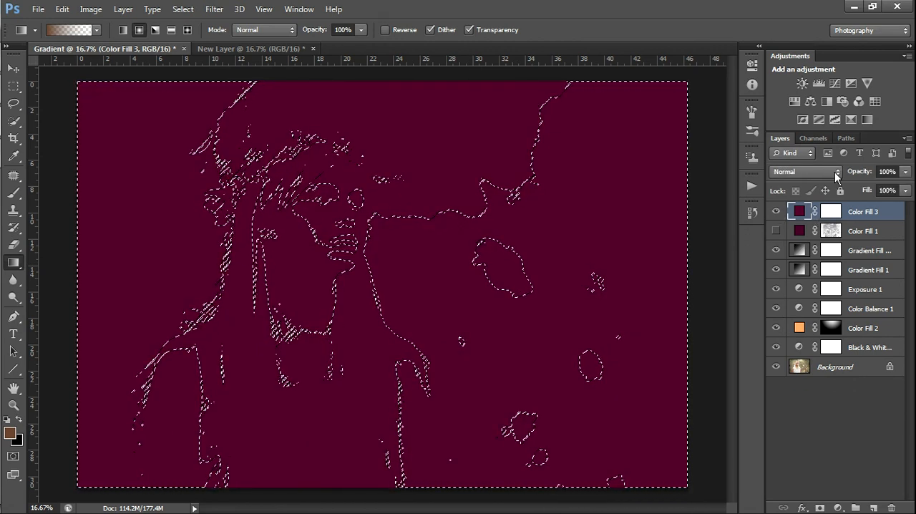
click(775, 230)
click(796, 230)
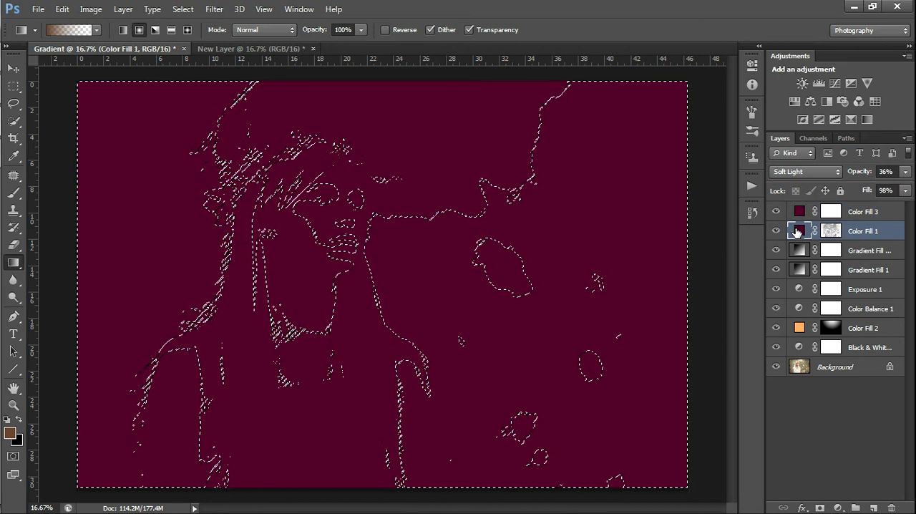
click(811, 212)
click(807, 172)
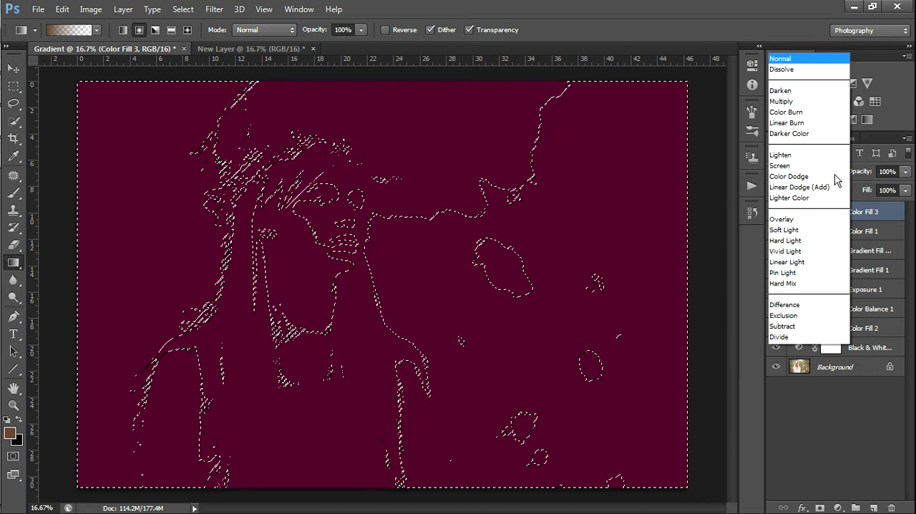
click(807, 179)
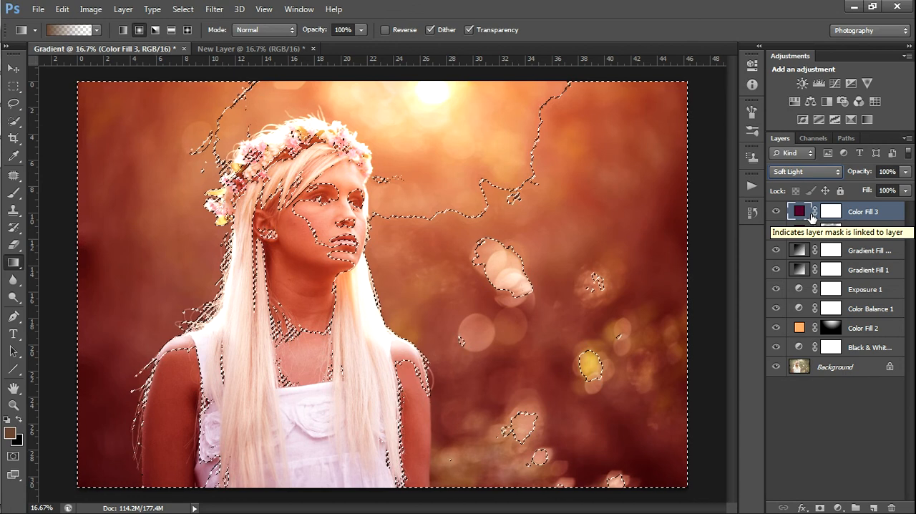
Fill the selected area of the Color Fill 3 layer mask with black, invert the mask and clear the selection
click(830, 212)
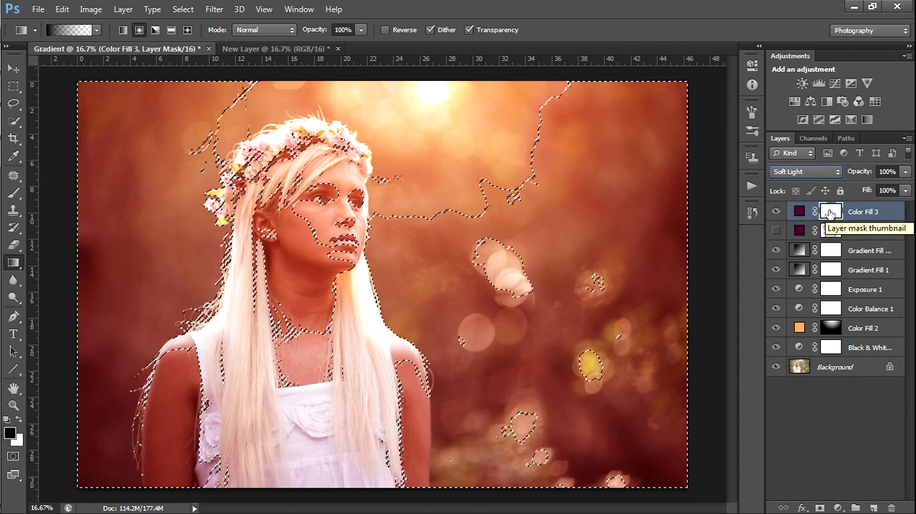
key(ctrl+v)
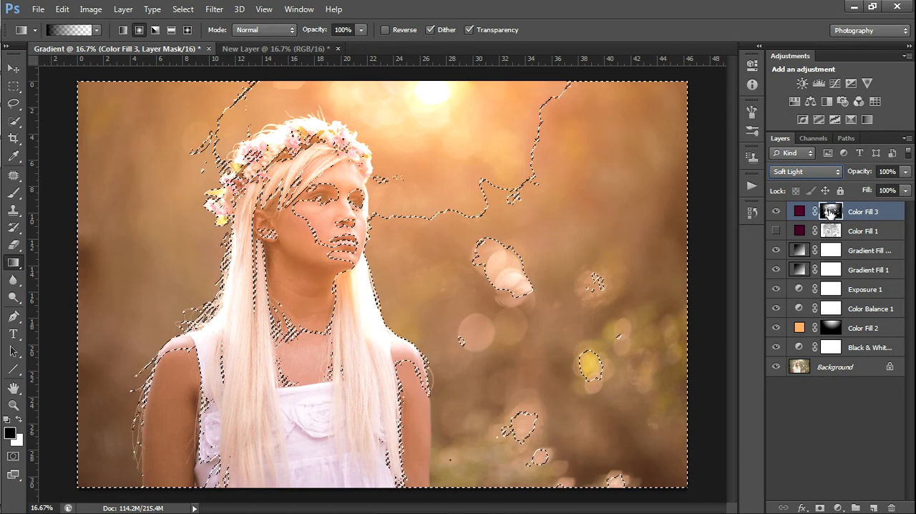
key(ctrl+i)
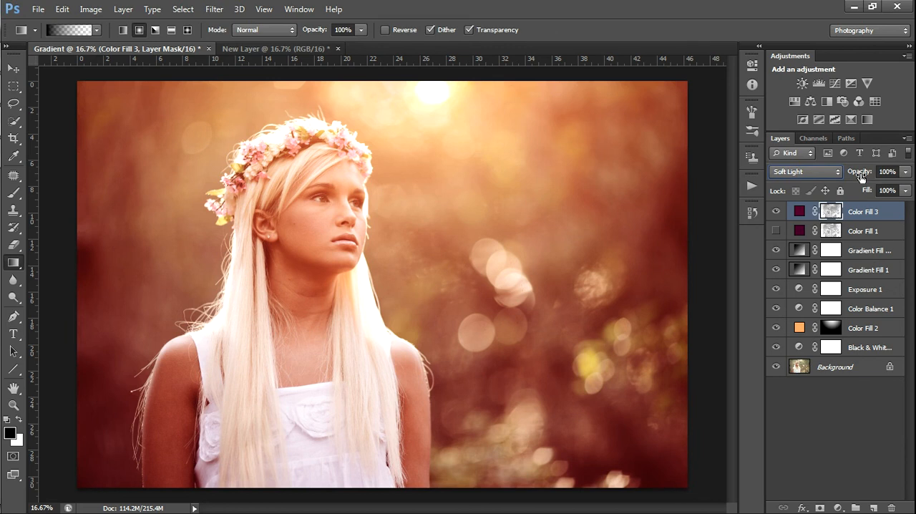
Lower the Color Fill 3 opacity to 62%, comparing the photo with and without the layer
drag(860, 176, 848, 176)
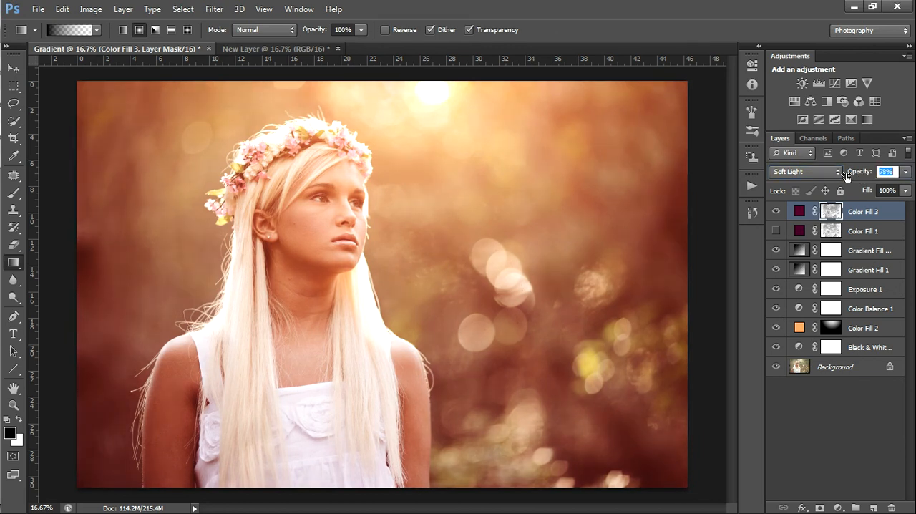
click(776, 213)
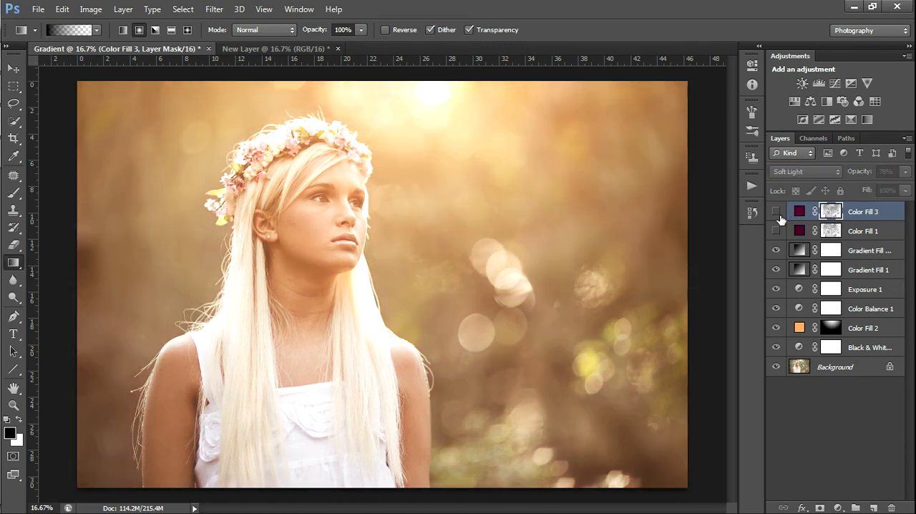
click(776, 211)
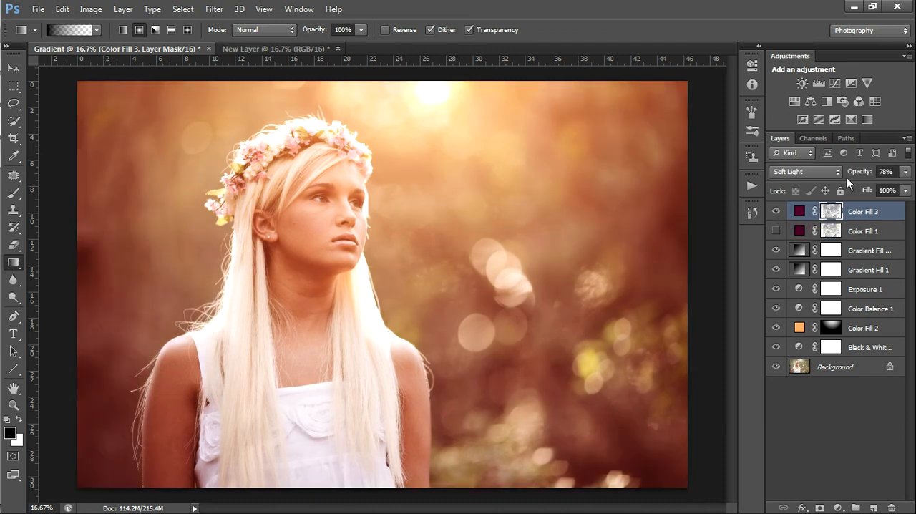
drag(856, 174, 817, 178)
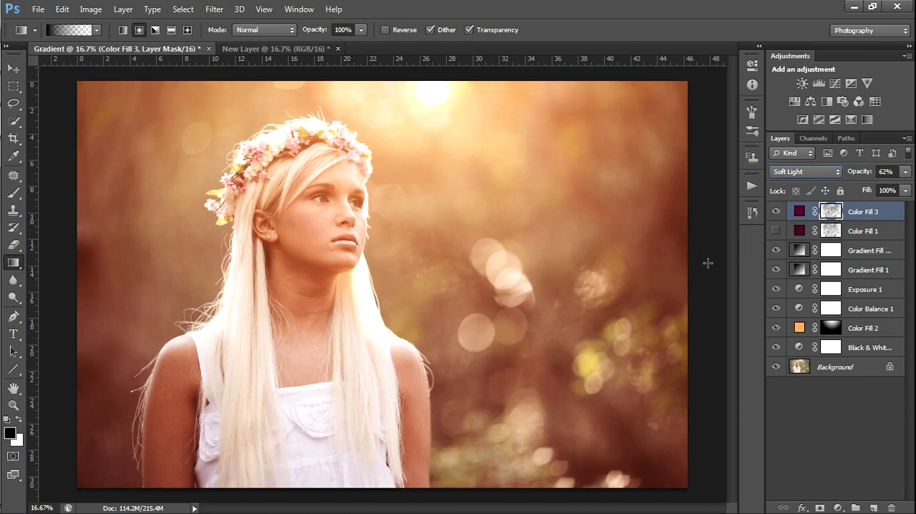
Turn Color Fill 1 back on in place of Color Fill 3, and delete the Color Fill 3 layer
click(776, 211)
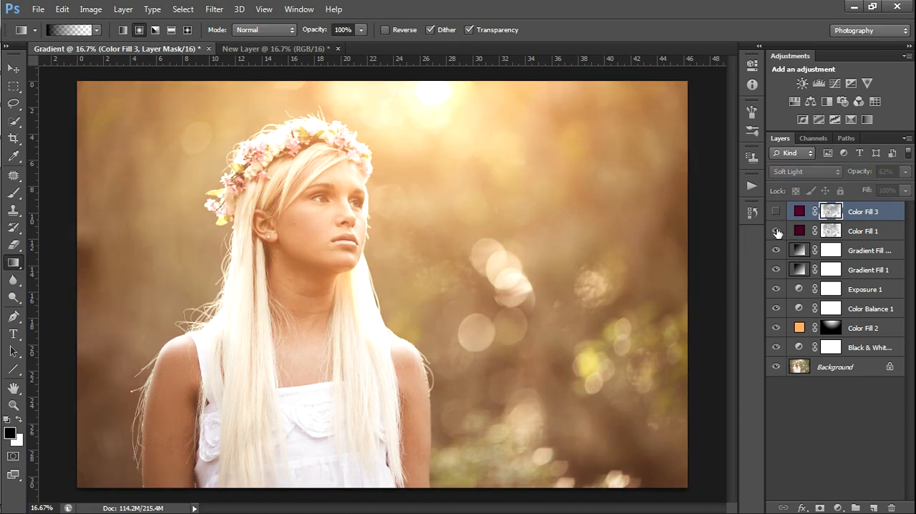
click(775, 230)
click(798, 211)
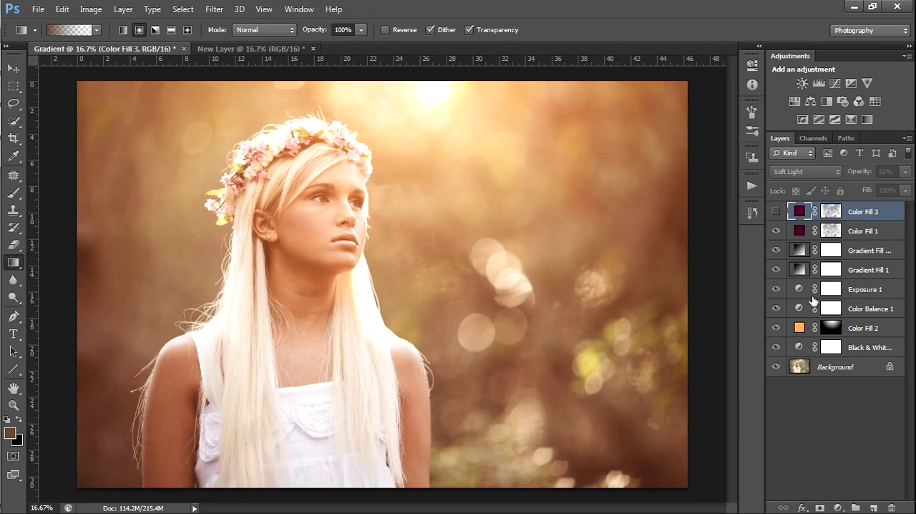
click(891, 507)
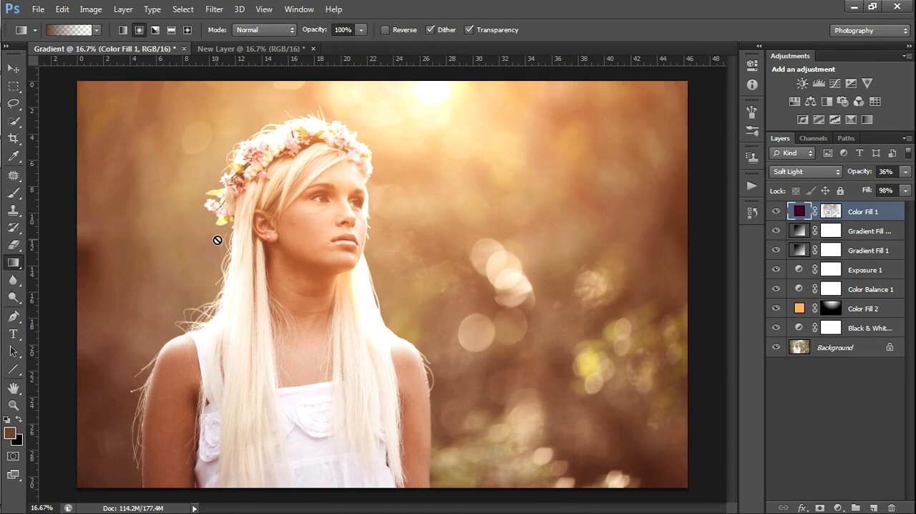
Open the light leaks folder and examine its bokeh and light leak images to choose a texture
click(15, 91)
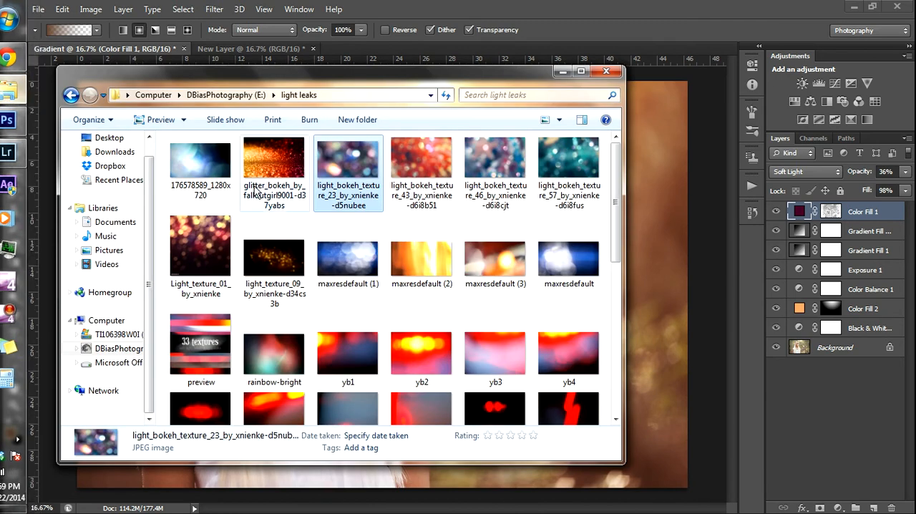
scroll(469, 308, down, 5)
scroll(432, 286, up, 5)
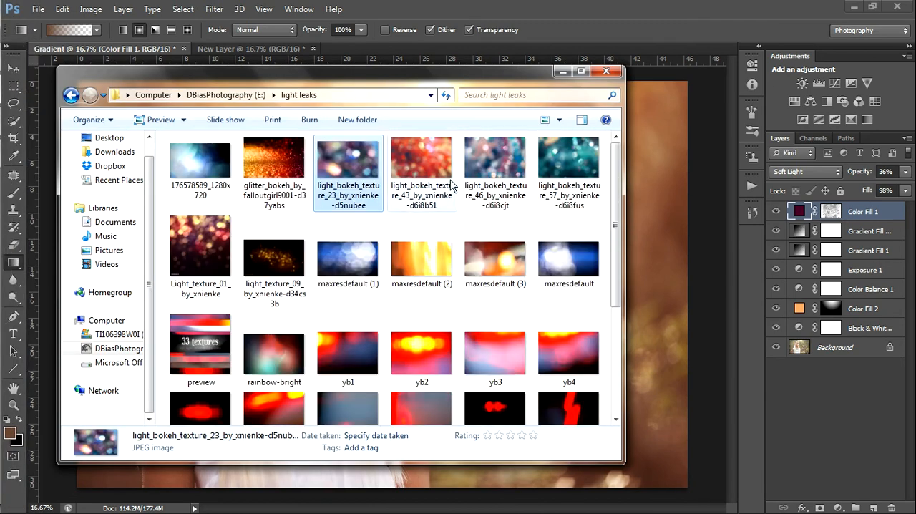
scroll(380, 203, down, 5)
scroll(384, 285, up, 4)
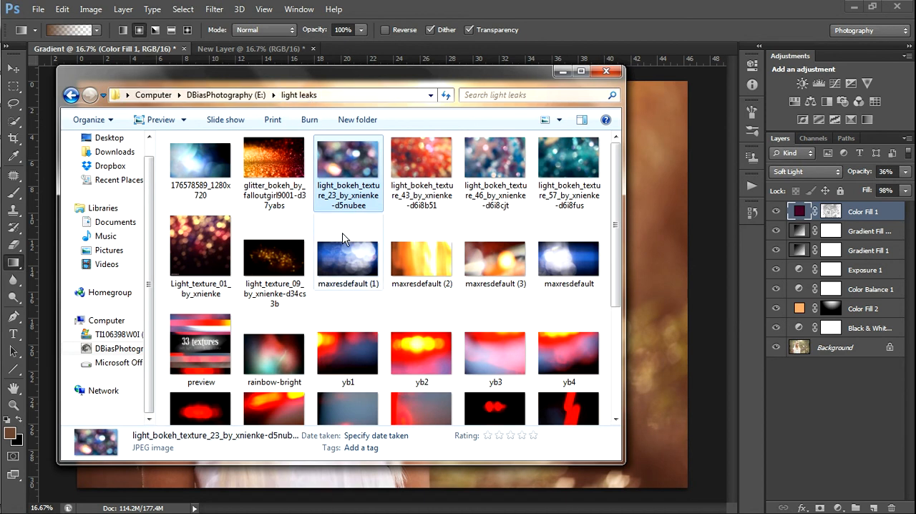
scroll(354, 250, down, 3)
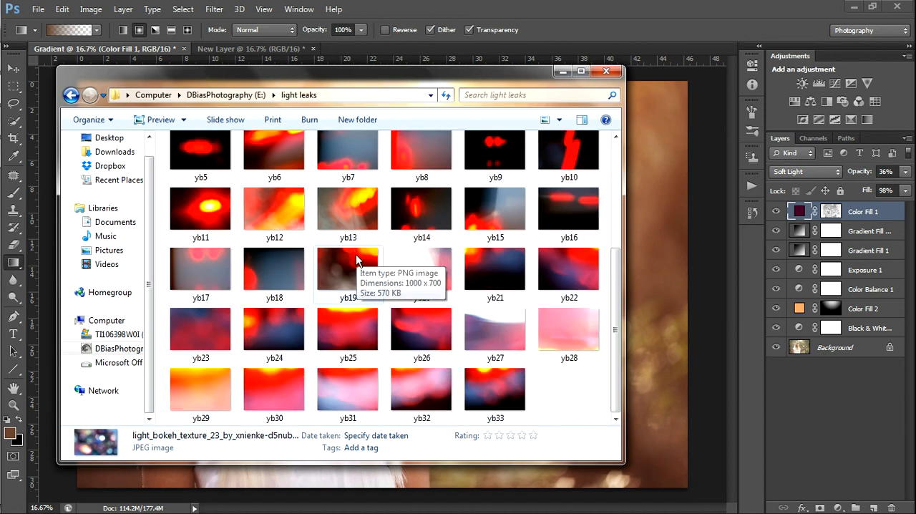
scroll(351, 259, up, 3)
scroll(489, 323, down, 3)
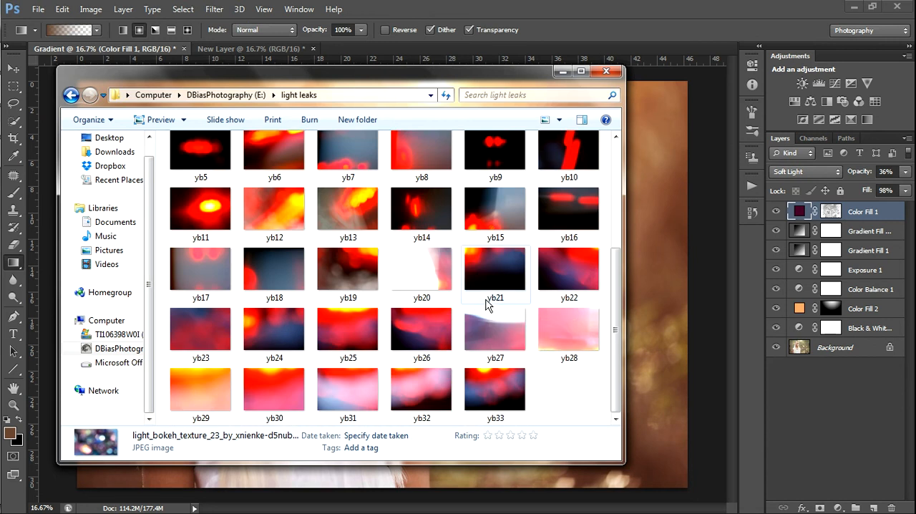
scroll(458, 303, up, 3)
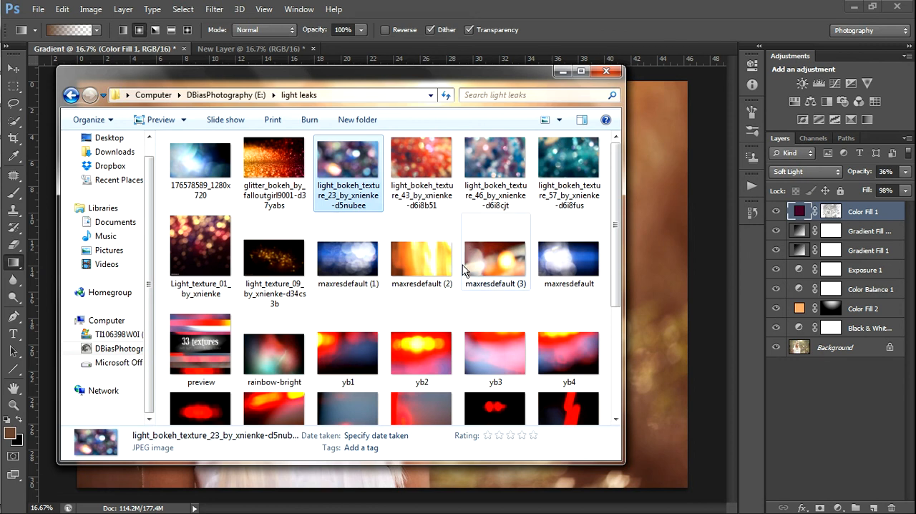
scroll(399, 273, down, 2)
scroll(399, 273, up, 2)
scroll(429, 272, down, 3)
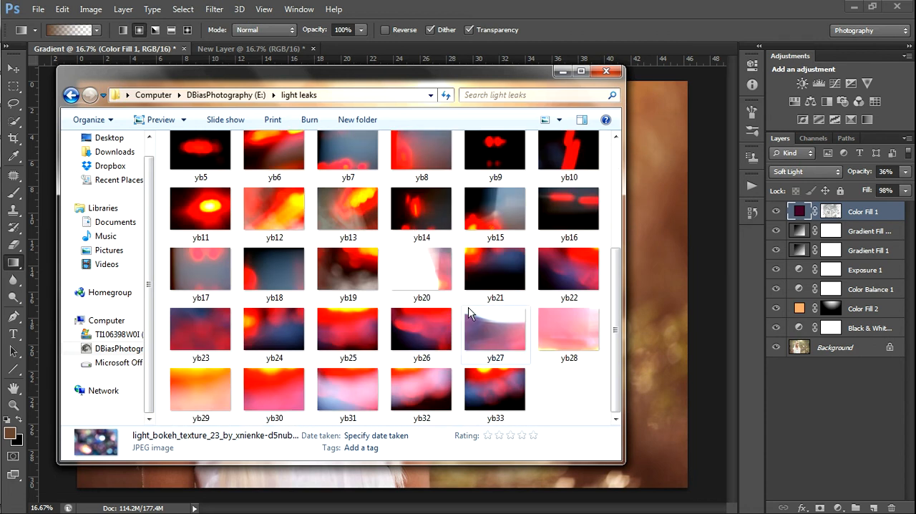
scroll(470, 308, up, 3)
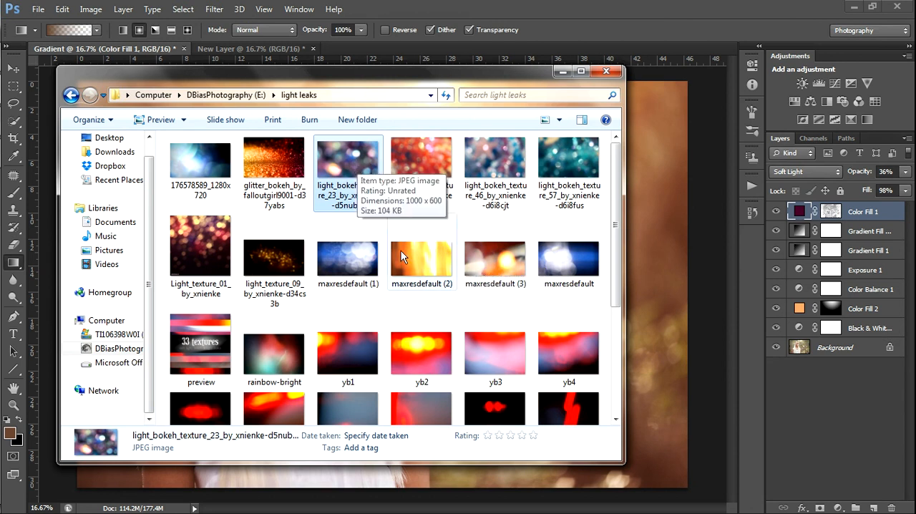
Place light_bokeh_texture_23_by_xnienke-d5nubee above Color Fill 1 in the portrait and enlarge it to cover the whole canvas
drag(341, 161, 649, 252)
key(ctrl+minus)
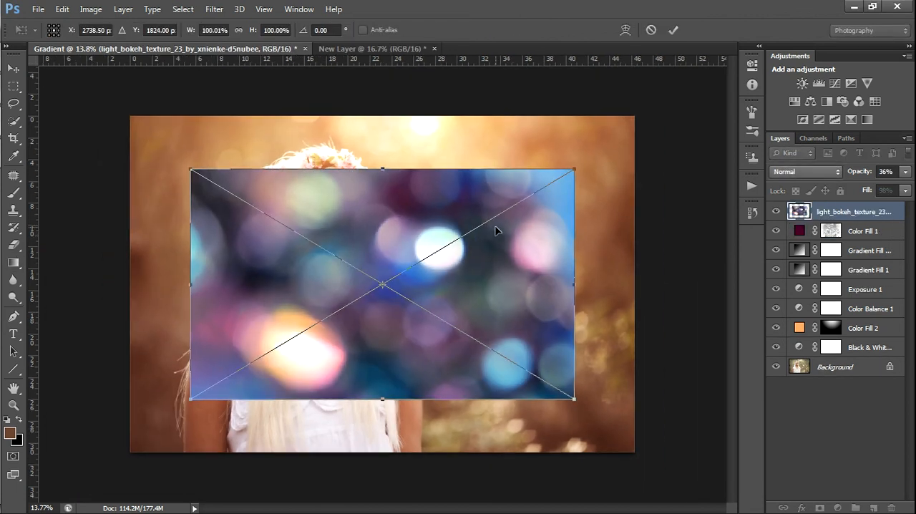
drag(194, 172, 104, 93)
drag(575, 400, 688, 467)
key(shift+alt+f)
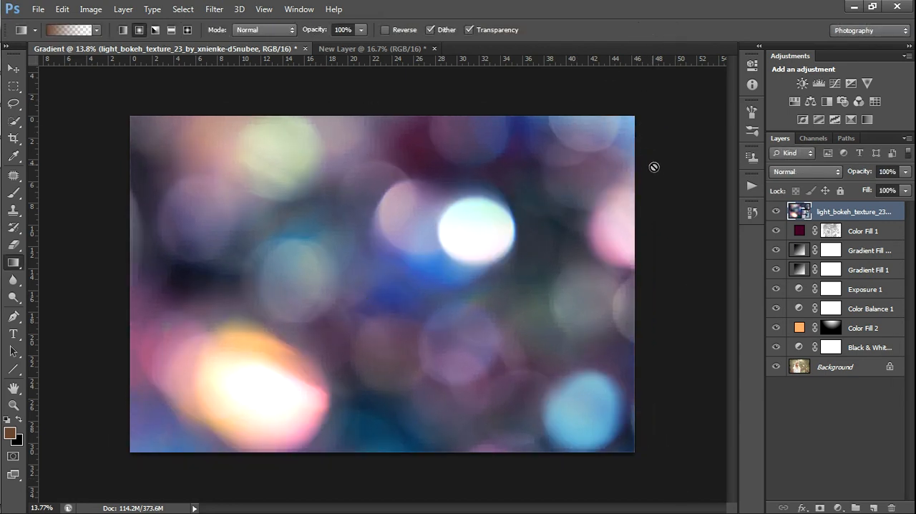
Rasterize the placed bokeh texture layer
right_click(797, 215)
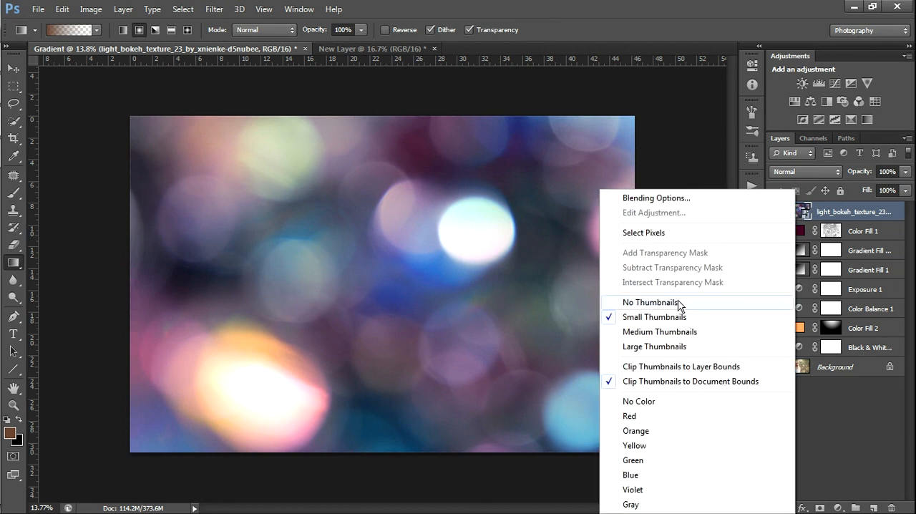
right_click(843, 208)
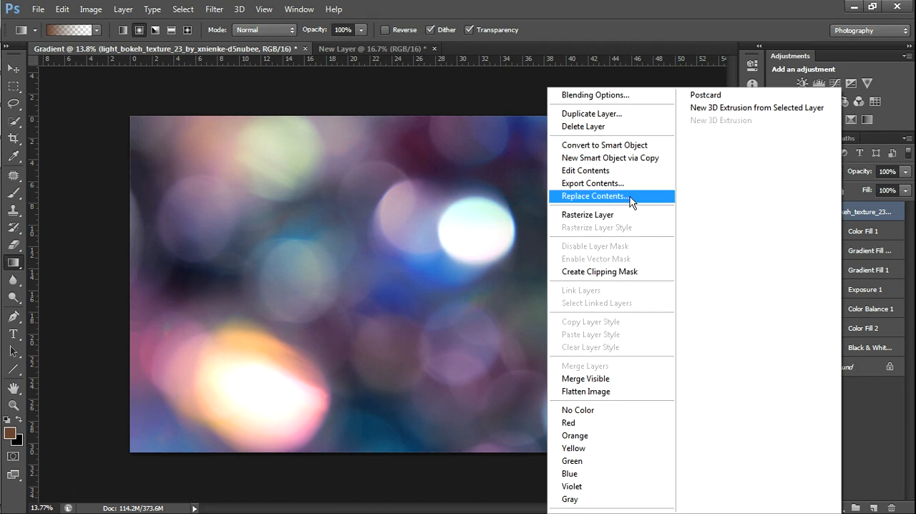
click(596, 216)
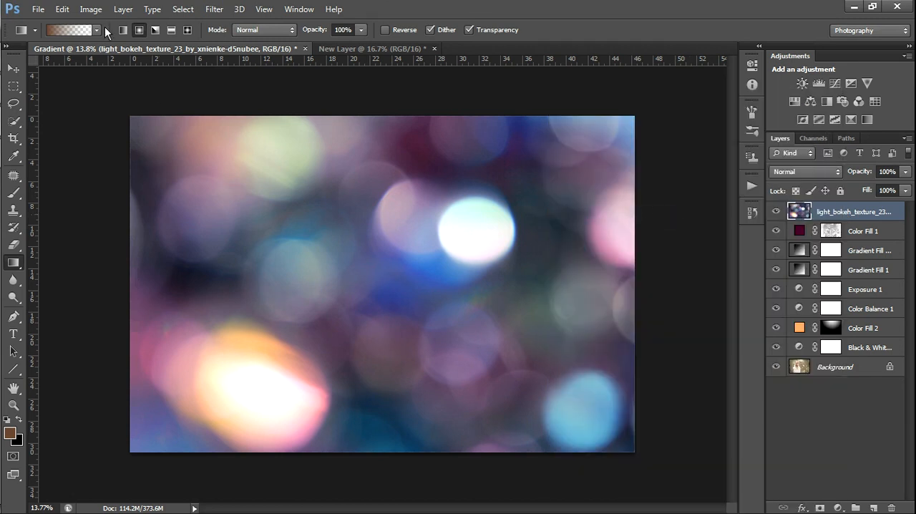
Apply Color Balance to the bokeh texture, shifting its midtones strongly toward red and setting the yellow-blue level to -57
click(91, 8)
mouse_move(107, 45)
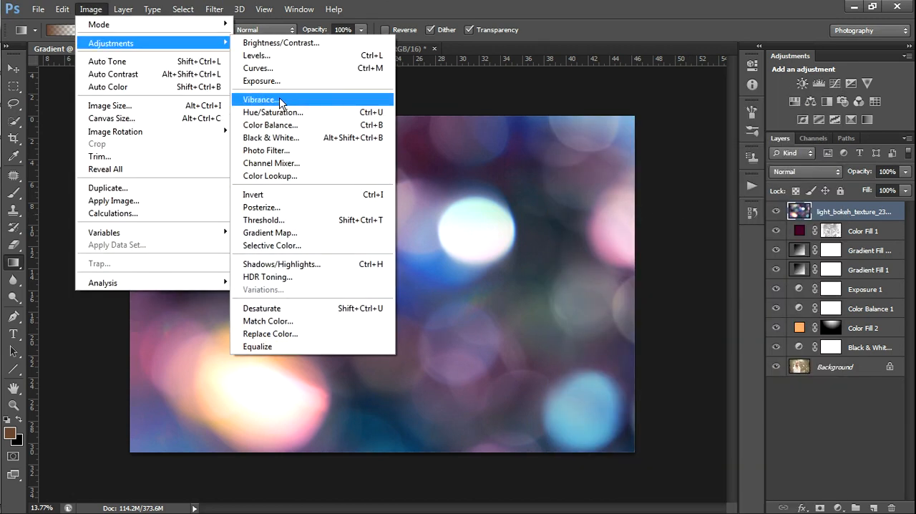
click(270, 126)
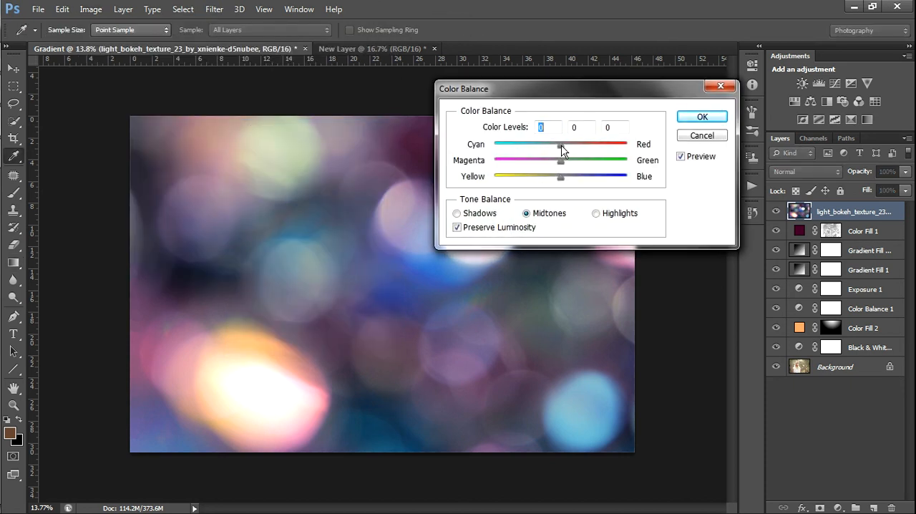
drag(561, 147, 604, 148)
drag(560, 178, 523, 178)
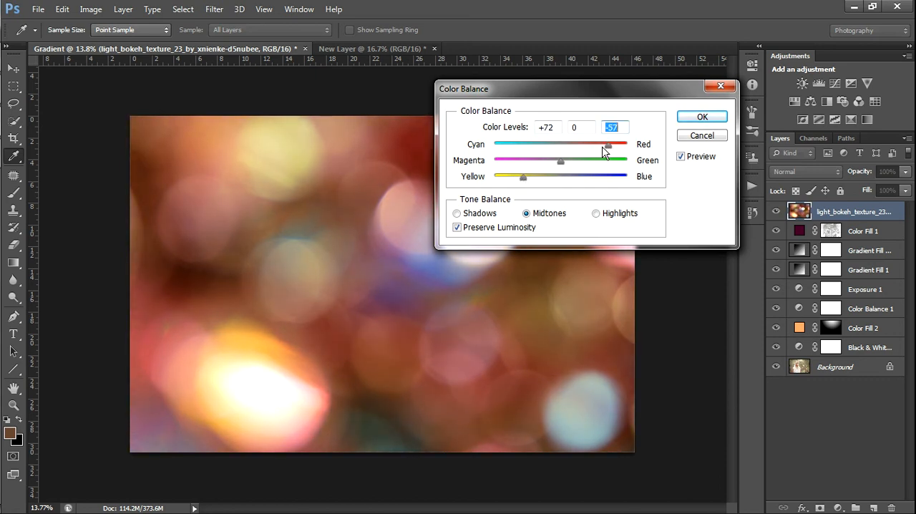
drag(611, 149, 607, 156)
click(698, 118)
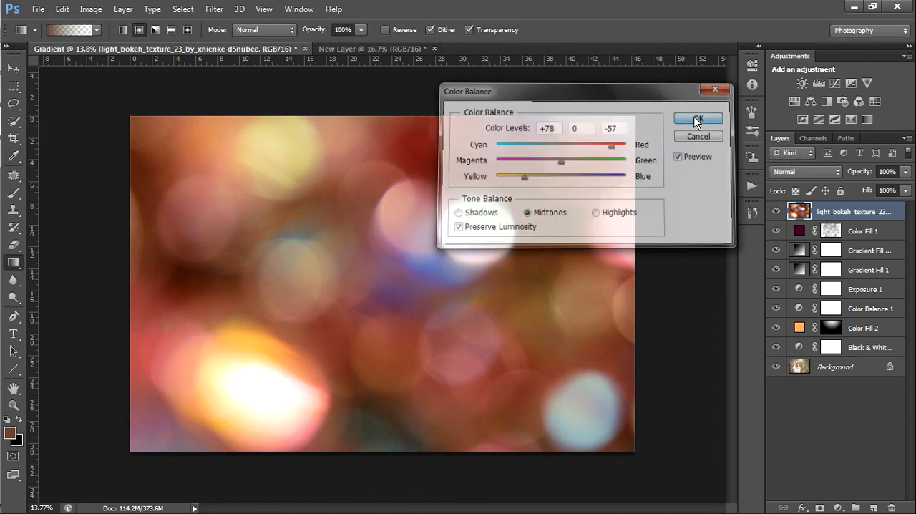
Blend the bokeh texture in Screen mode at 50% opacity and 75% fill, comparing the photo with and without it
click(837, 172)
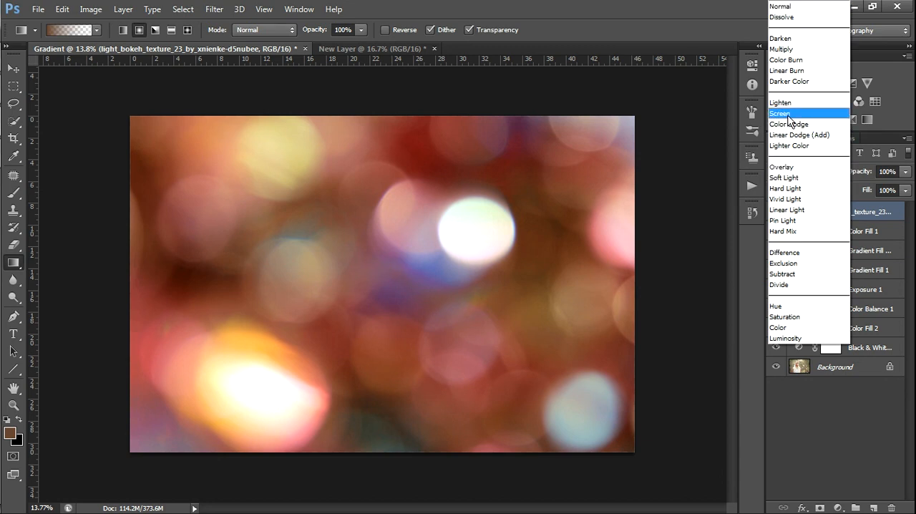
click(780, 113)
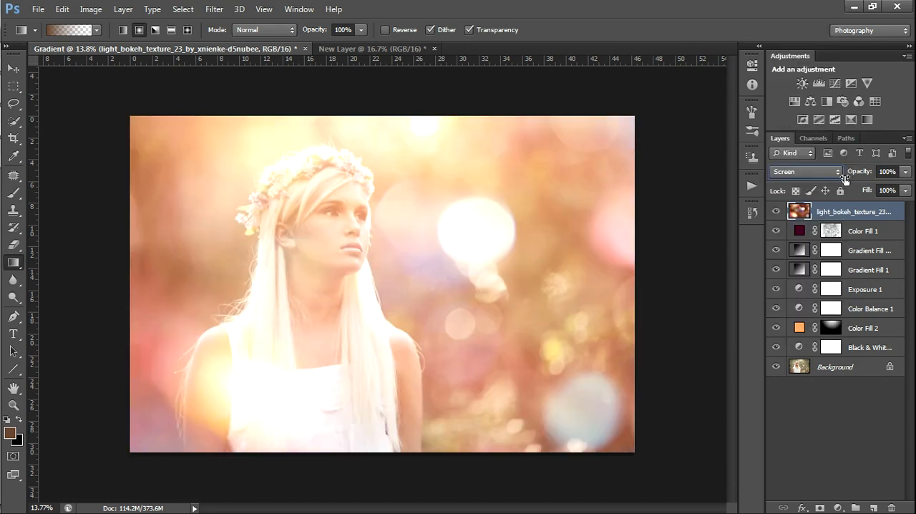
drag(865, 191, 830, 174)
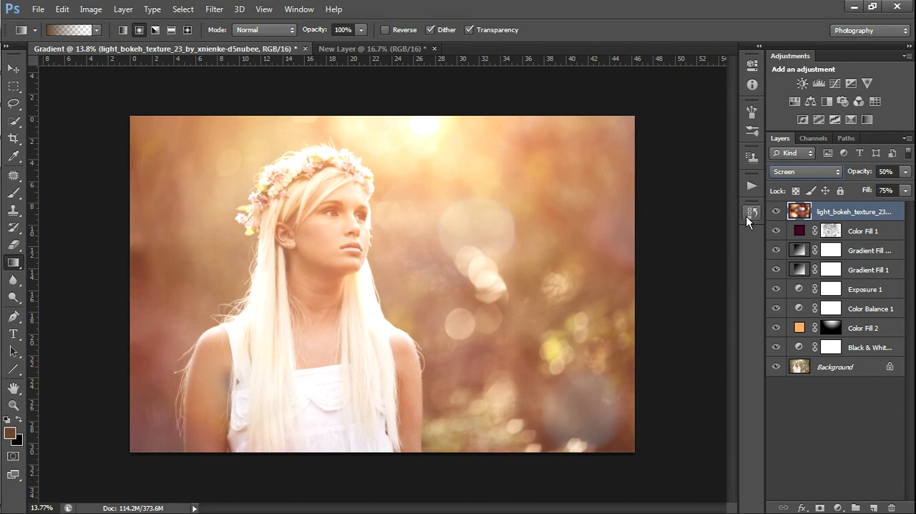
click(776, 216)
click(776, 216)
click(776, 215)
Add a mask to the bokeh texture layer and paint black over the girl and distracting bokeh circles with a size 1000 brush at 53% opacity
click(819, 506)
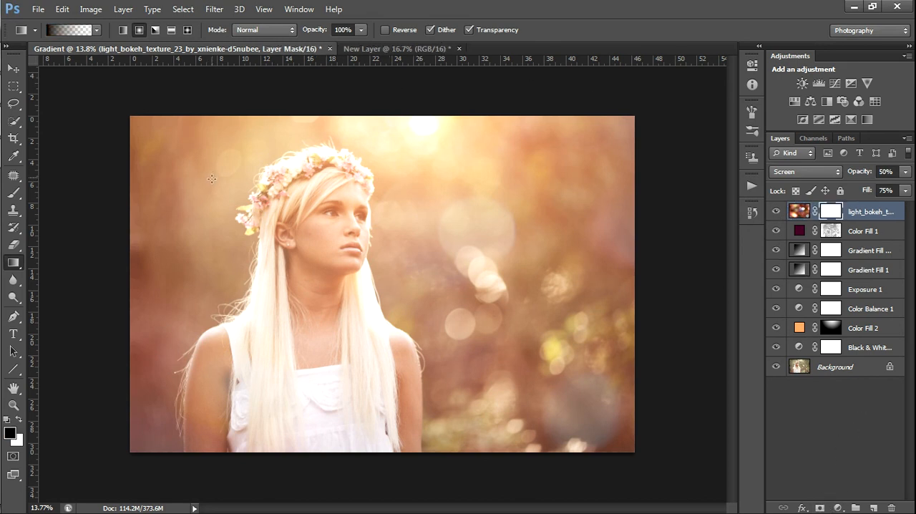
key(b)
right_click(288, 174)
drag(433, 350, 432, 278)
click(395, 270)
click(262, 257)
key(g)
right_click(296, 231)
key(b)
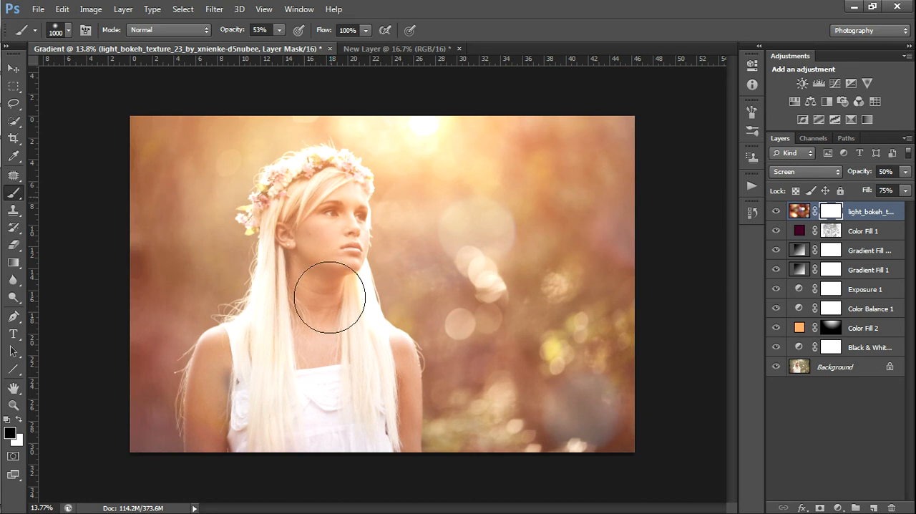
mouse_move(287, 321)
mouse_down()
mouse_move(307, 358)
mouse_move(319, 333)
mouse_move(374, 389)
mouse_move(319, 263)
mouse_move(331, 411)
mouse_move(325, 224)
mouse_move(342, 342)
mouse_move(447, 265)
mouse_up()
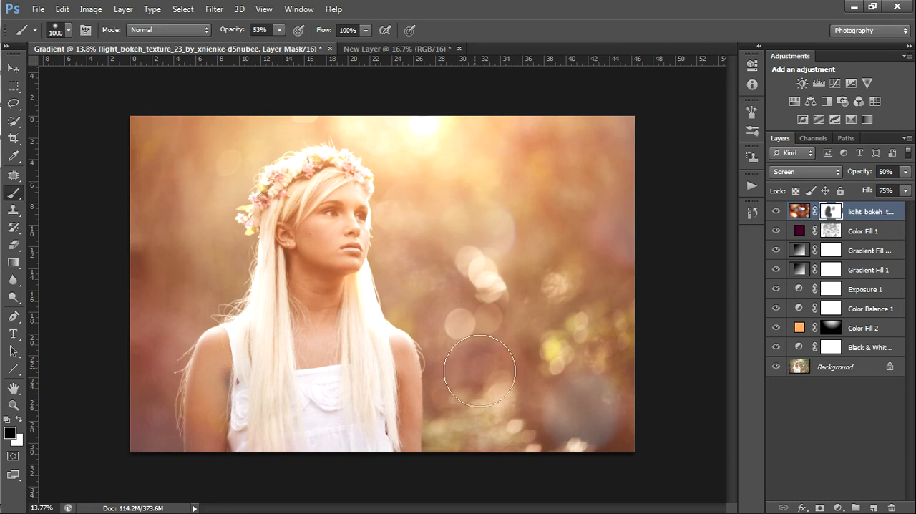
mouse_move(553, 443)
mouse_down()
mouse_move(593, 439)
mouse_move(485, 387)
mouse_up()
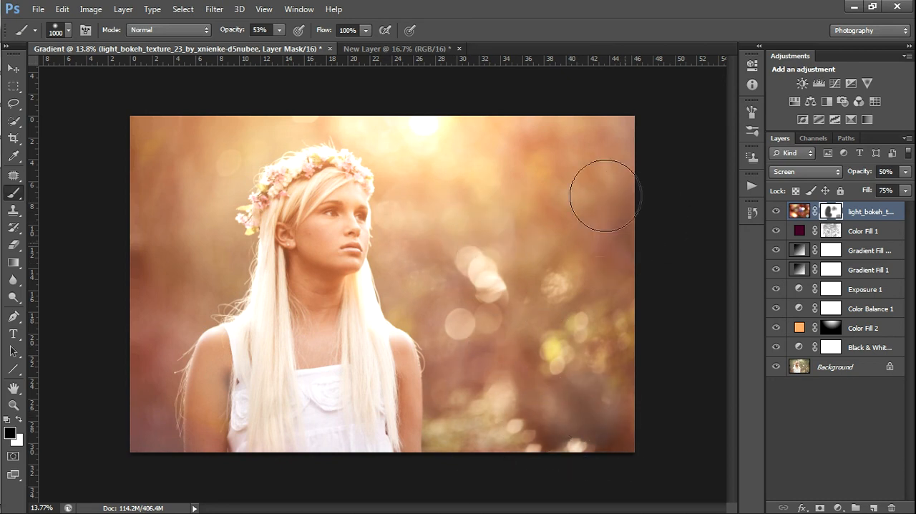
Enlarge the brush to 1700 and paint more black on the texture mask to soften the bokeh around the girl
scroll(365, 275, down, 1)
key(bracketright)
key(bracketright)
key(bracketright)
key(bracketright)
key(bracketright)
key(bracketright)
key(bracketright)
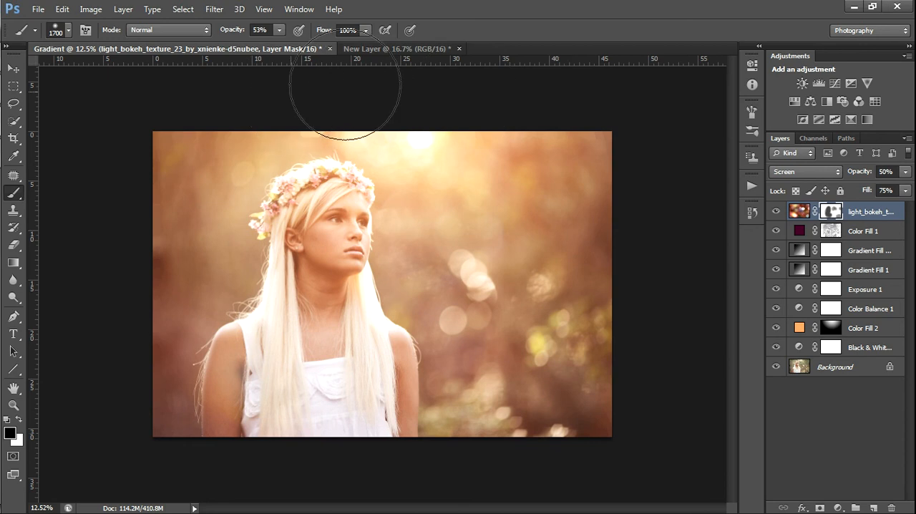
drag(481, 383, 425, 352)
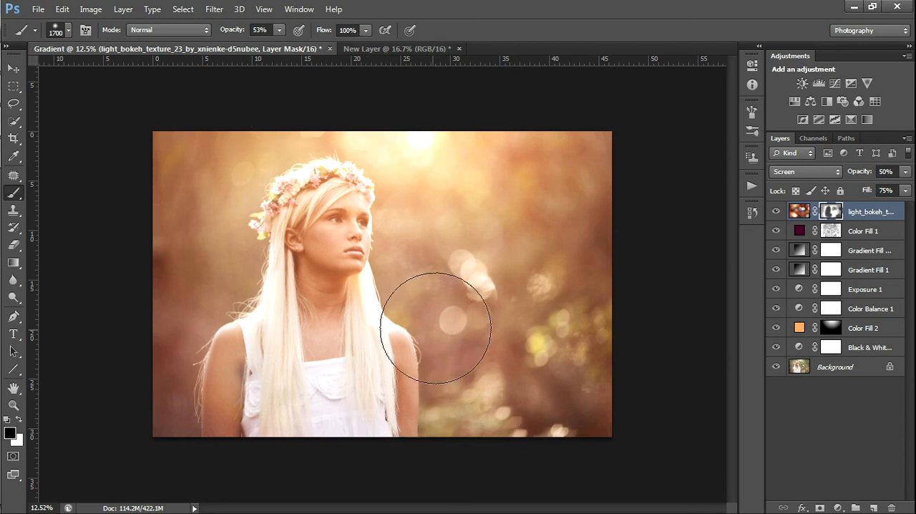
Lower the bokeh texture layer's opacity to 29% and compare the photo with and without the texture
click(864, 174)
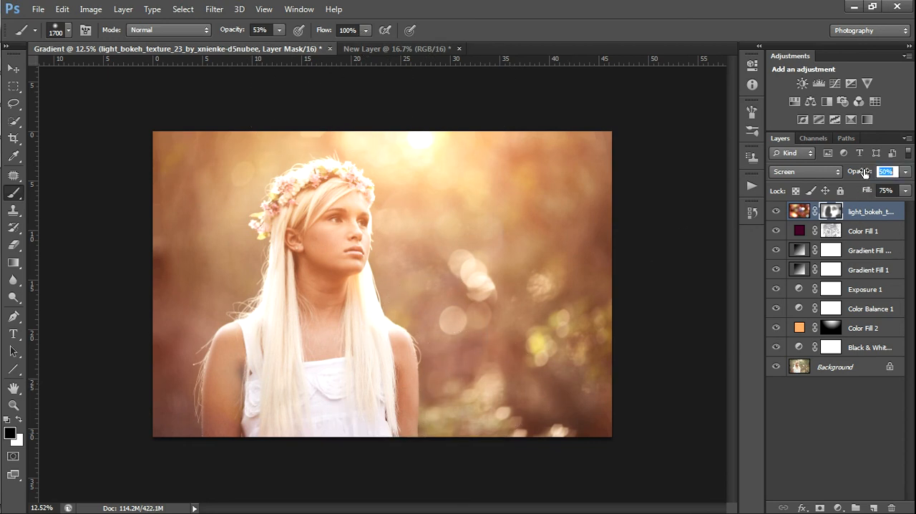
click(798, 211)
mouse_move(864, 174)
mouse_down()
mouse_move(842, 174)
mouse_move(850, 174)
mouse_up()
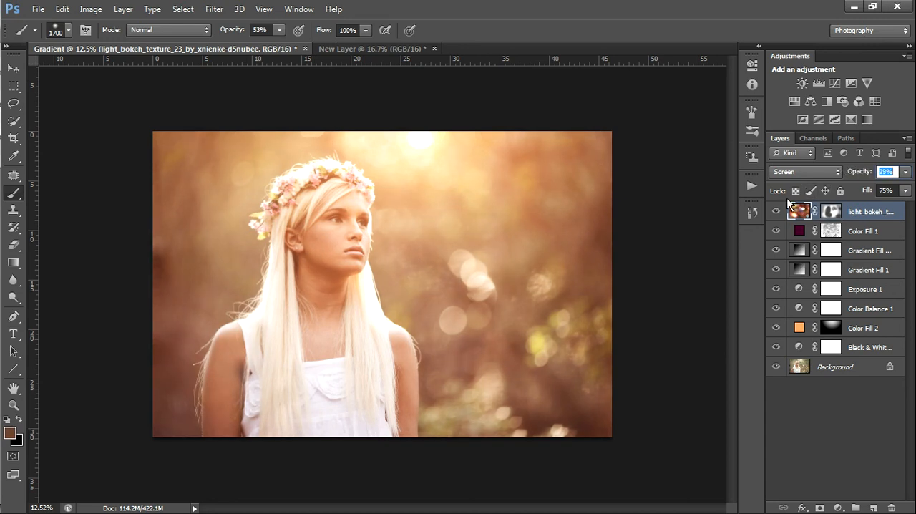
click(776, 213)
click(776, 212)
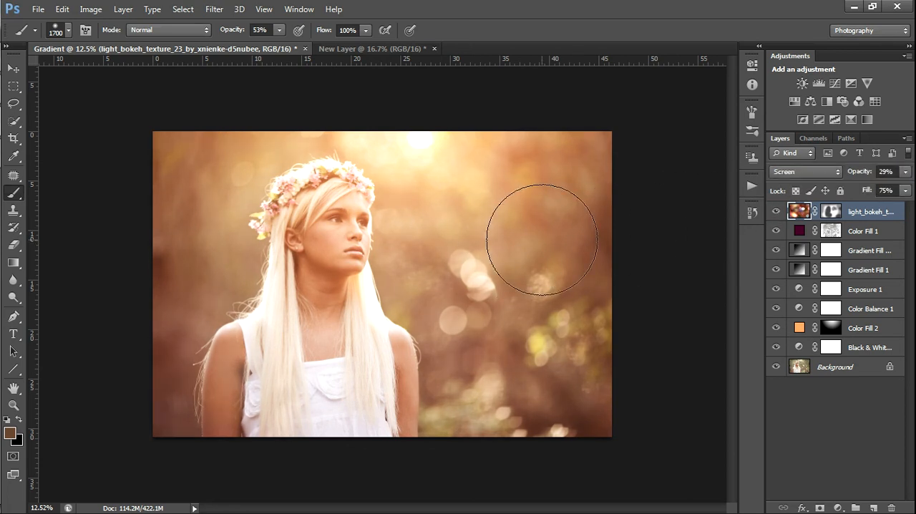
key(ctrl+plus)
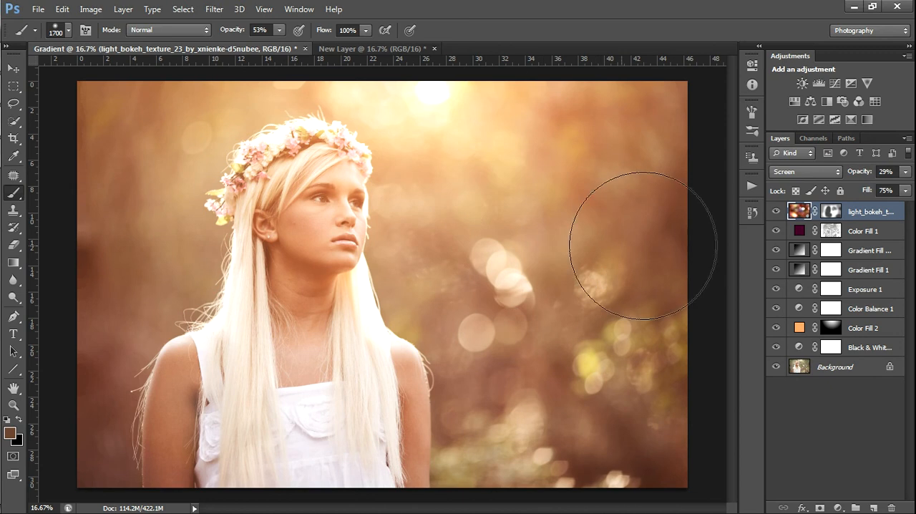
click(776, 212)
click(777, 213)
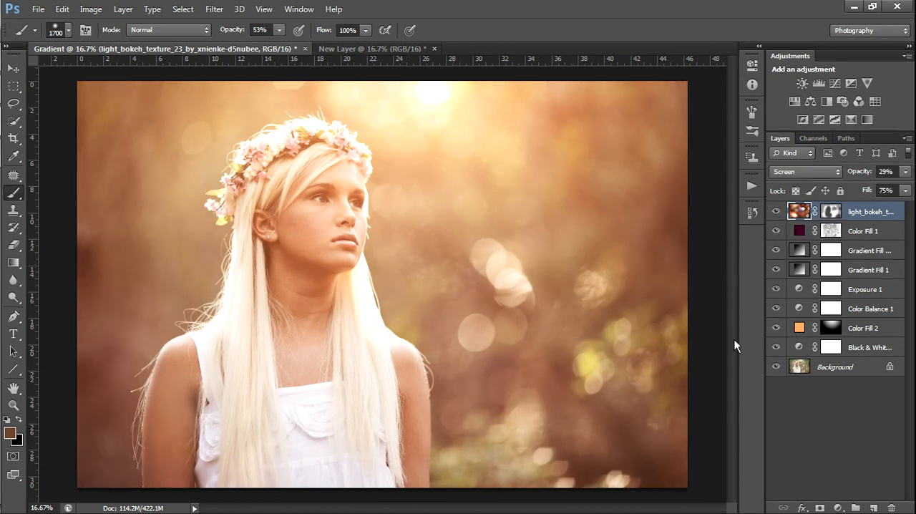
Hide every layer above the Background, from the bokeh texture down to Black & White 1, to view the original photo
click(776, 211)
click(776, 230)
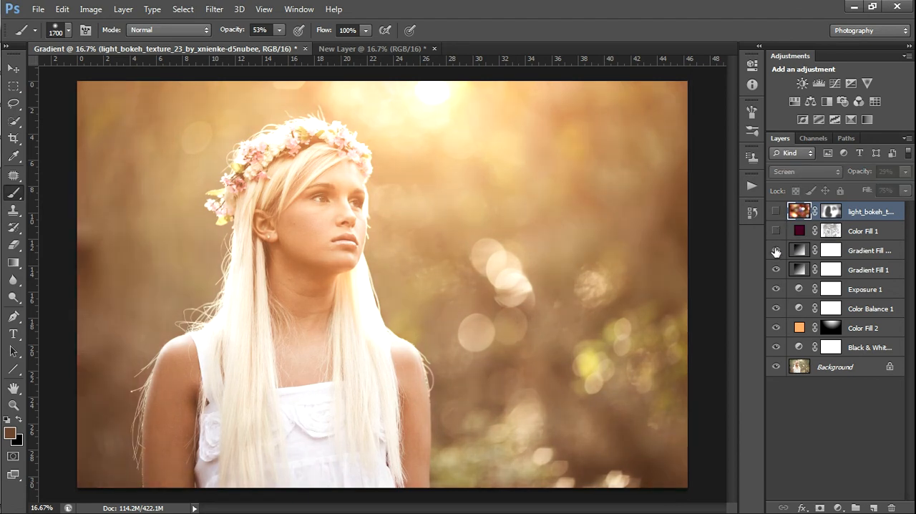
click(776, 249)
click(775, 269)
click(776, 289)
click(776, 308)
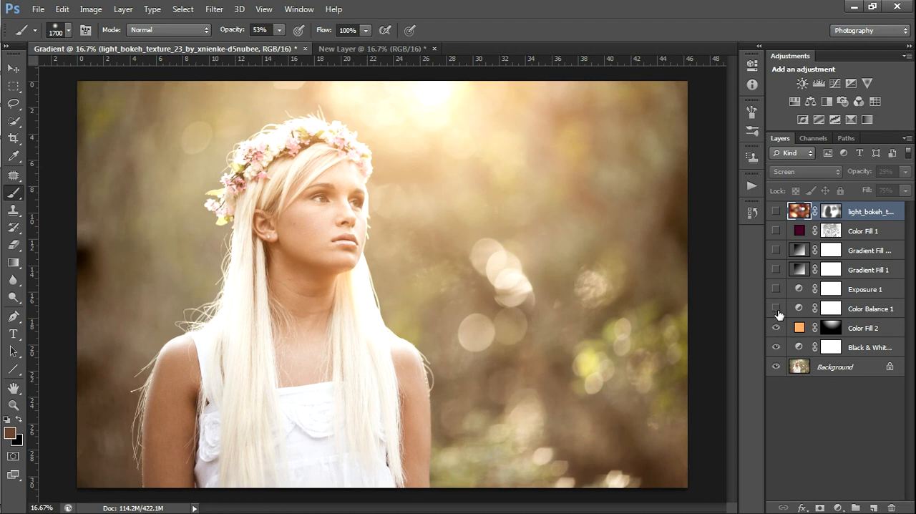
click(775, 327)
click(775, 347)
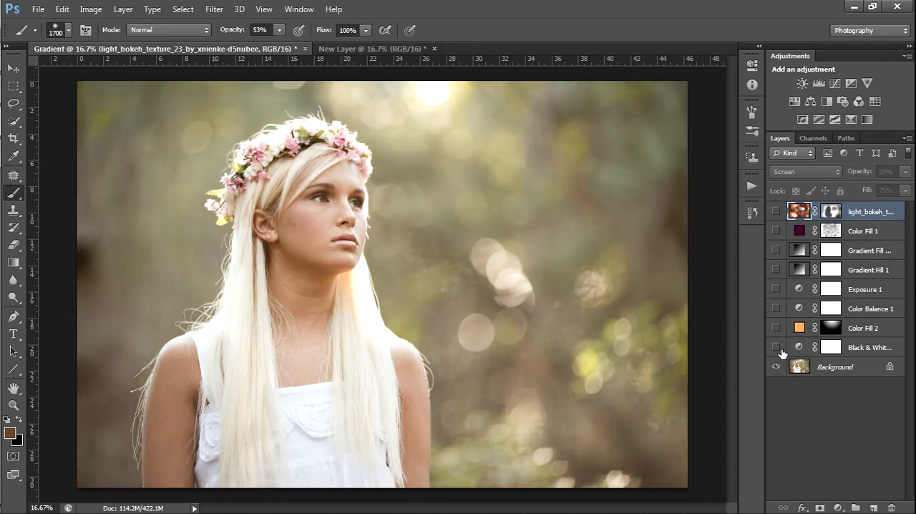
Select the Black & White 1 layer and turn the hidden layers back on one by one, from it up to the bokeh texture
click(863, 356)
click(777, 347)
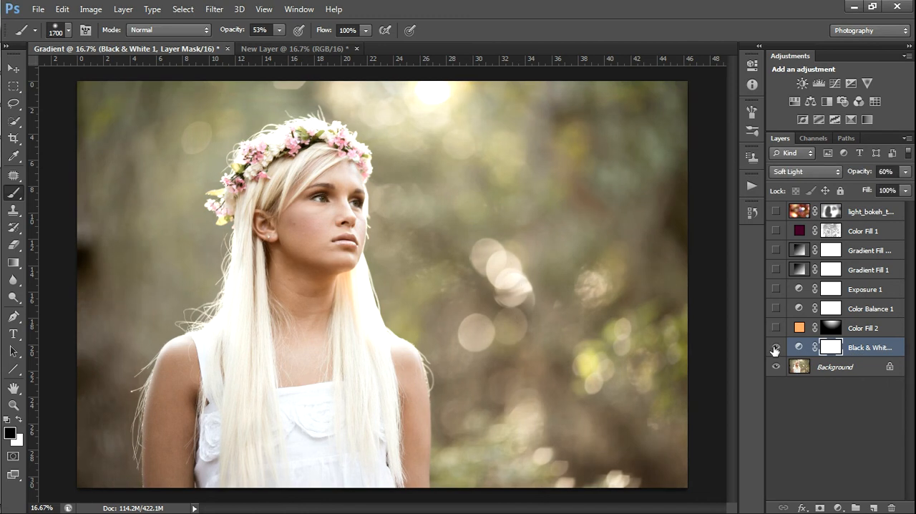
click(776, 327)
click(776, 308)
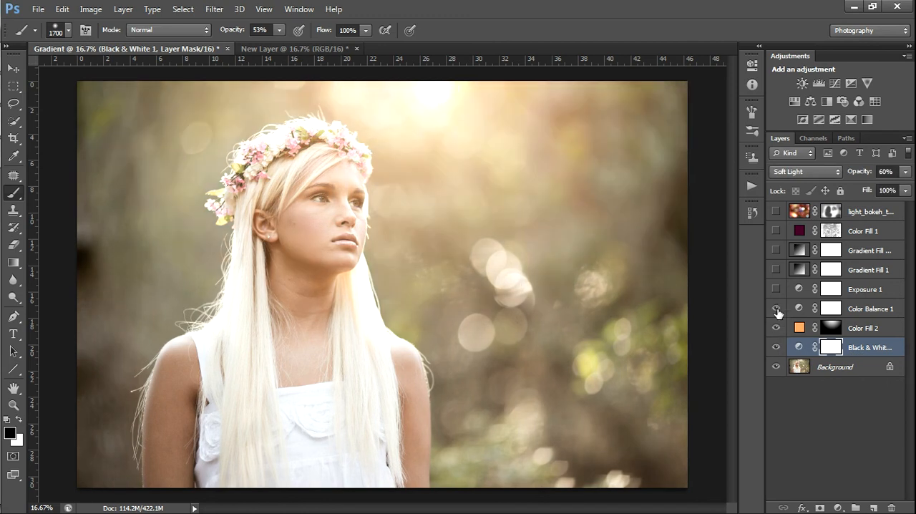
click(777, 289)
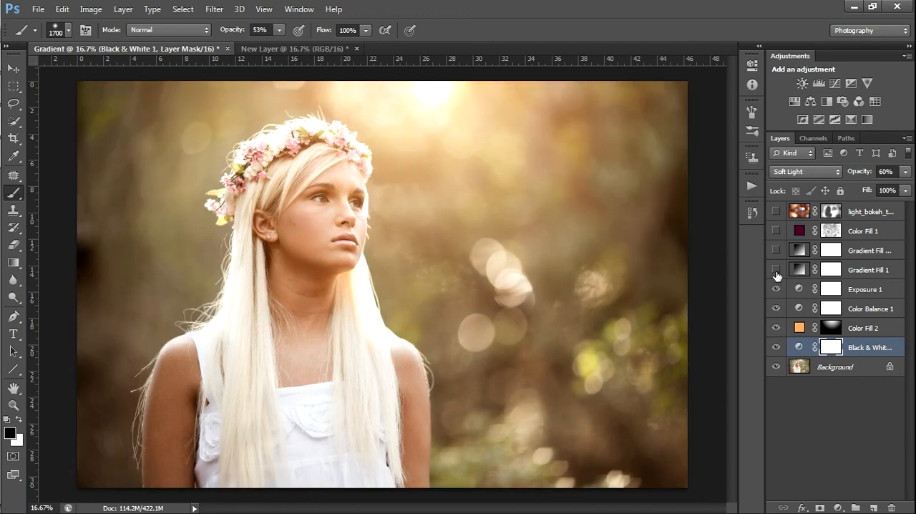
click(777, 269)
click(776, 251)
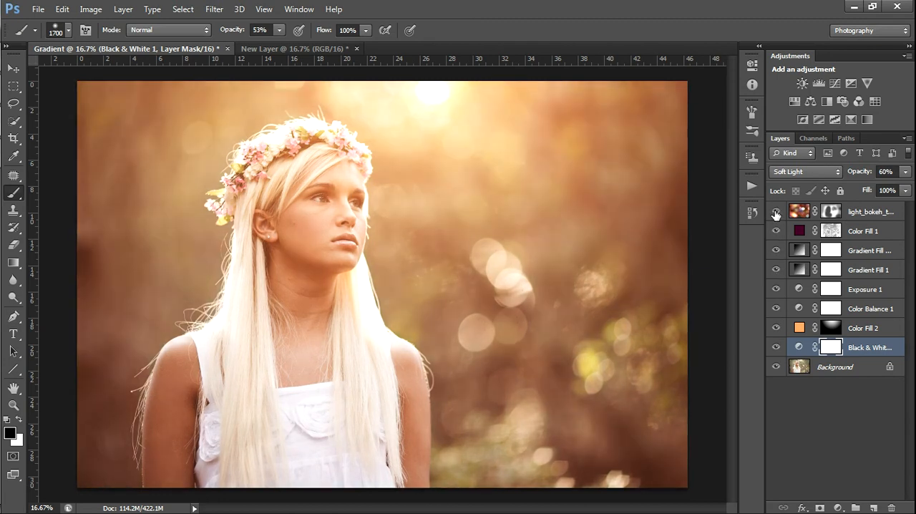
click(775, 212)
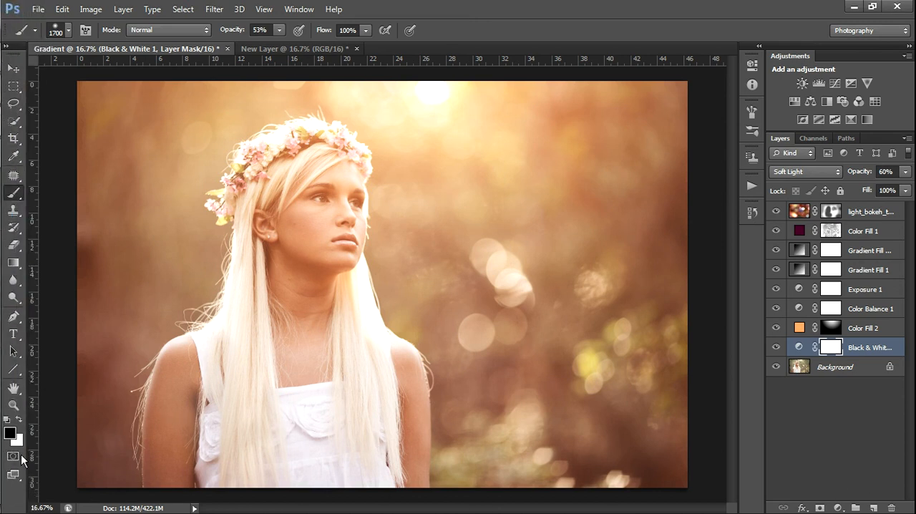
mouse_move(5, 465)
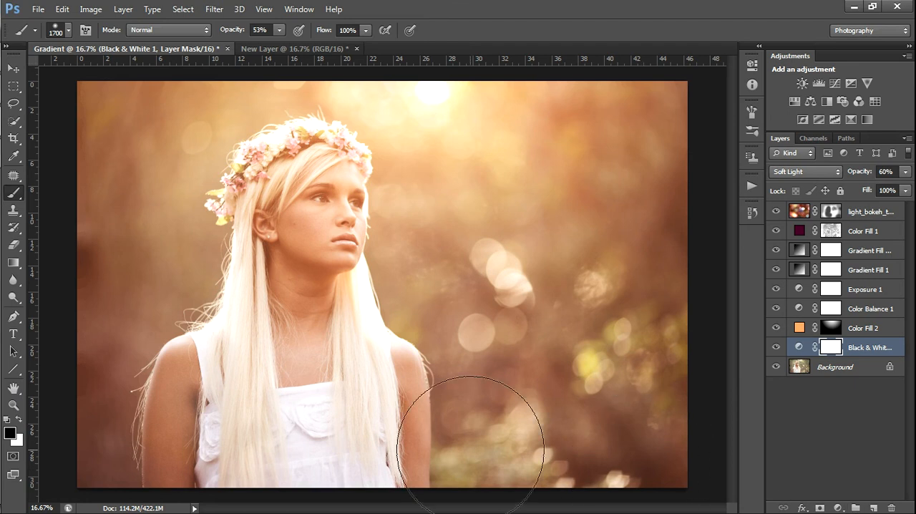
mouse_move(3, 228)
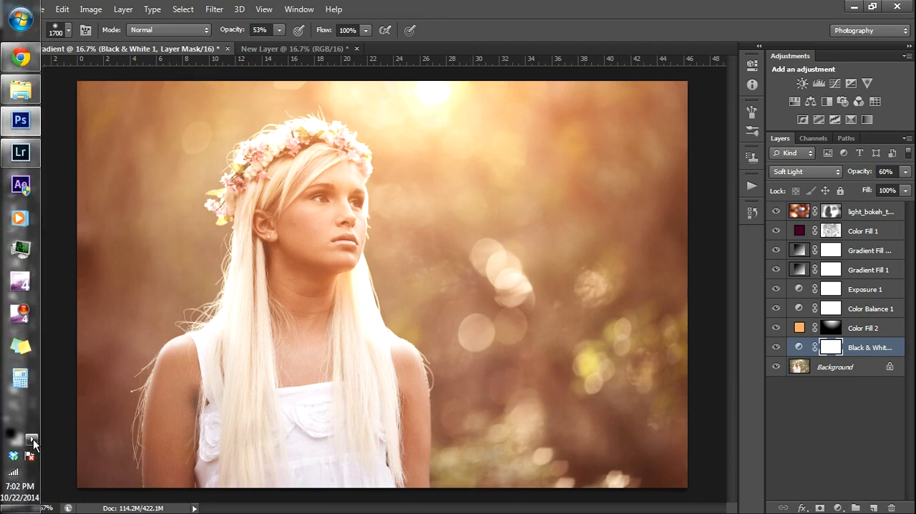
click(32, 439)
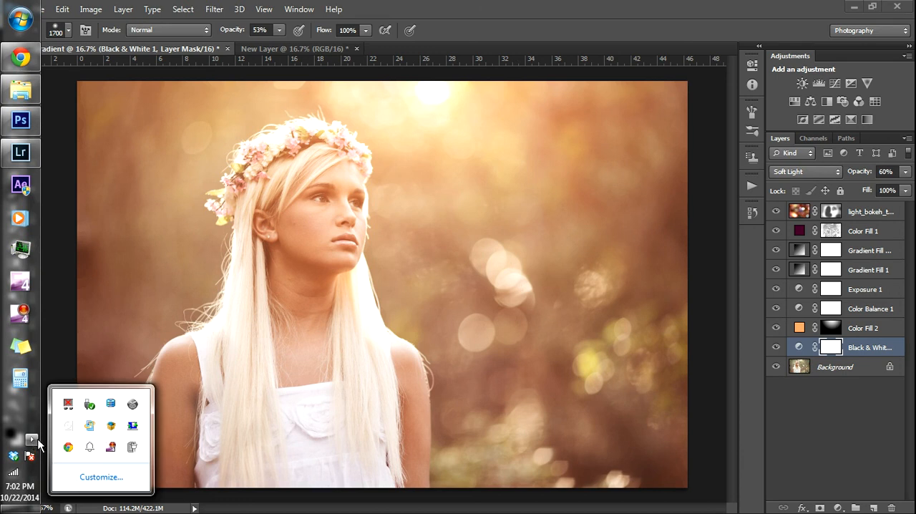